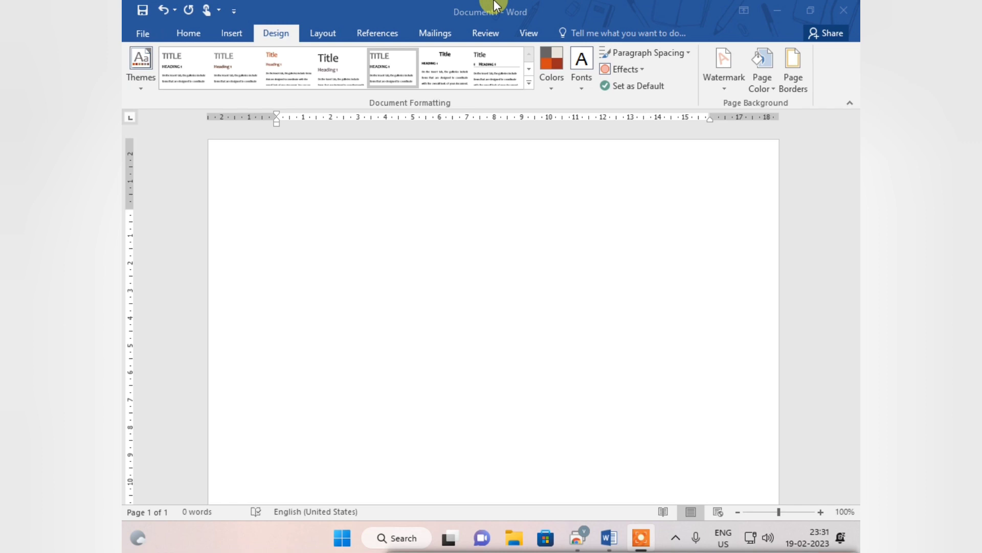
# Fill the blank page with sample paragraphs using =rand().
pyautogui.click(290, 209)
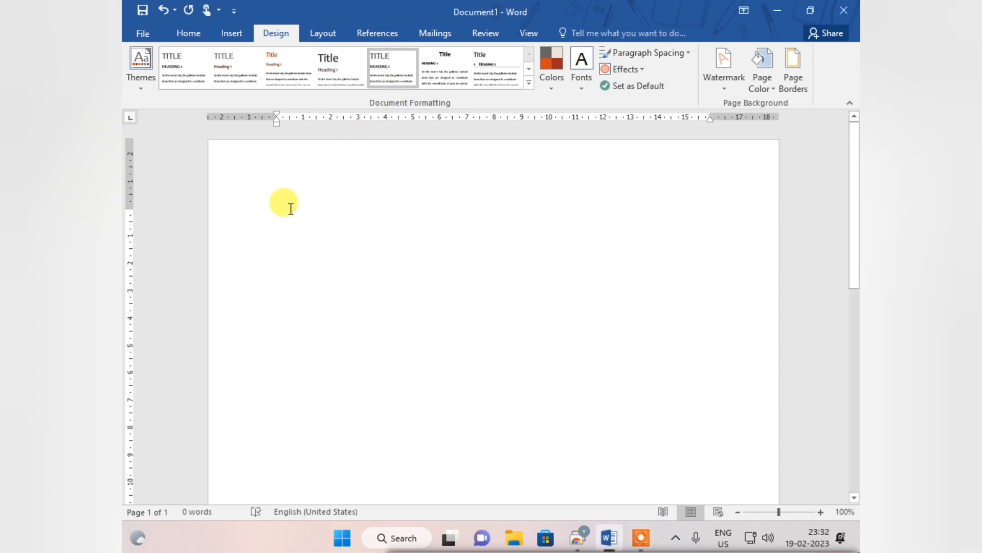
pyautogui.write('=rand')
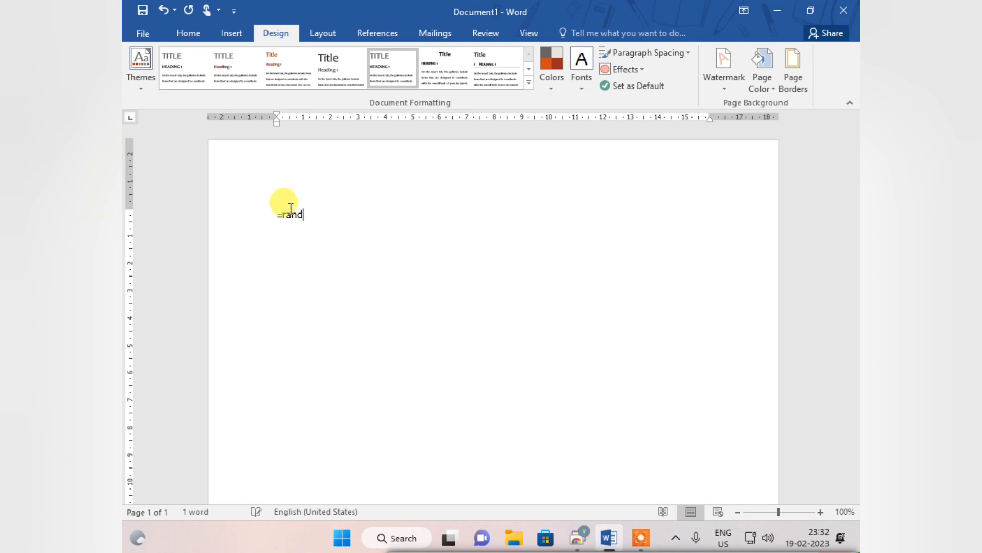
pyautogui.write('()')
pyautogui.press('Return')
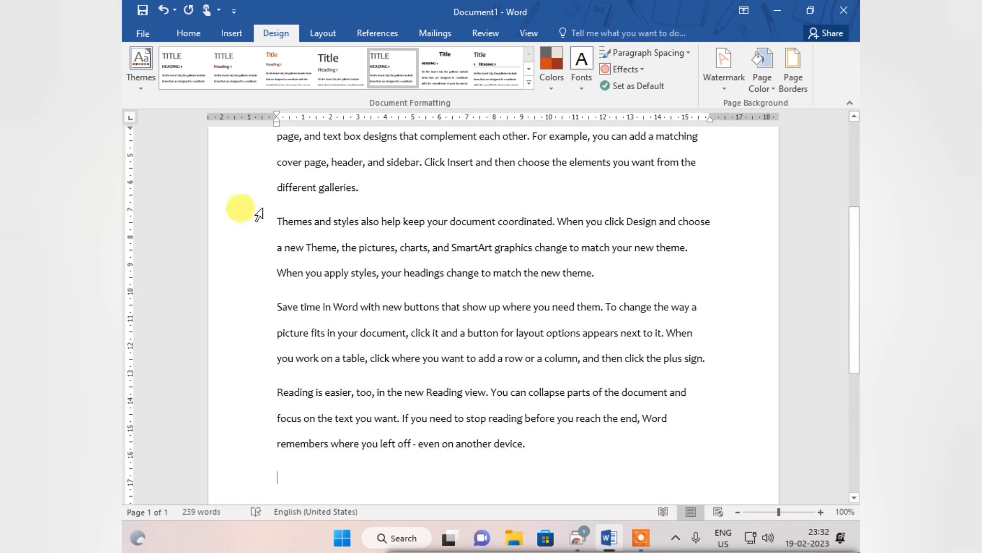
# Break 'Video provides a powerful' onto its own first line and select it.
pyautogui.scroll(5, 489, 210)
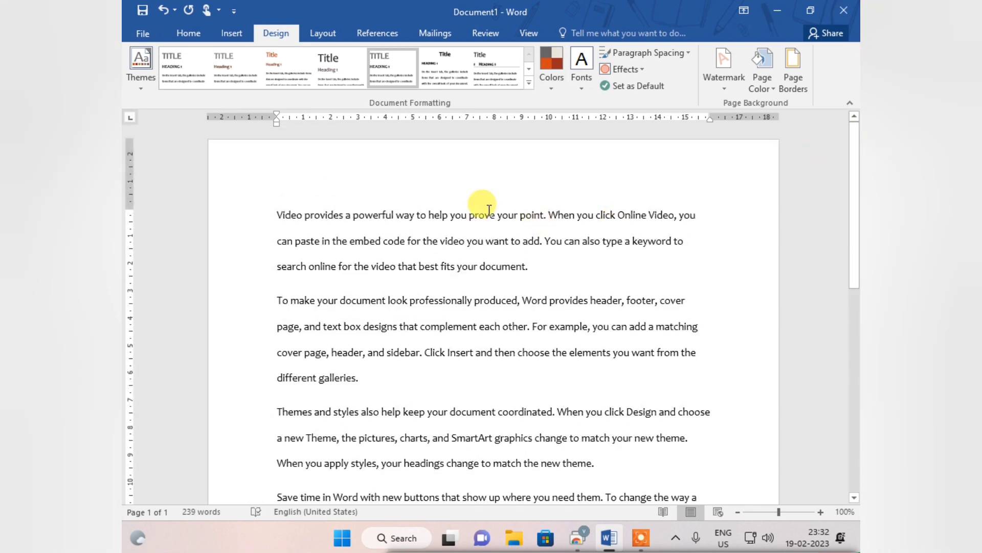
pyautogui.click(396, 214)
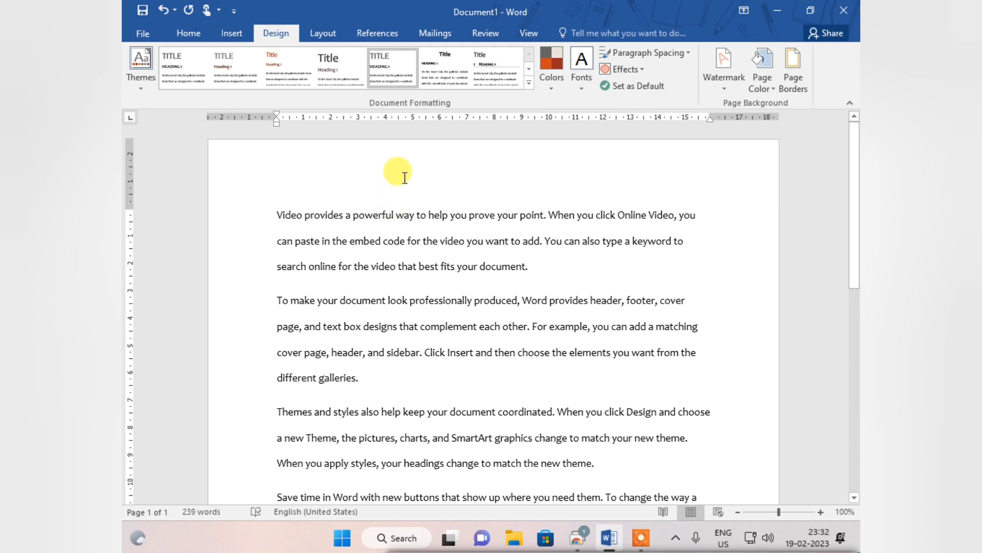
pyautogui.press('Return')
pyautogui.moveTo(410, 214); pyautogui.dragTo(266, 204)
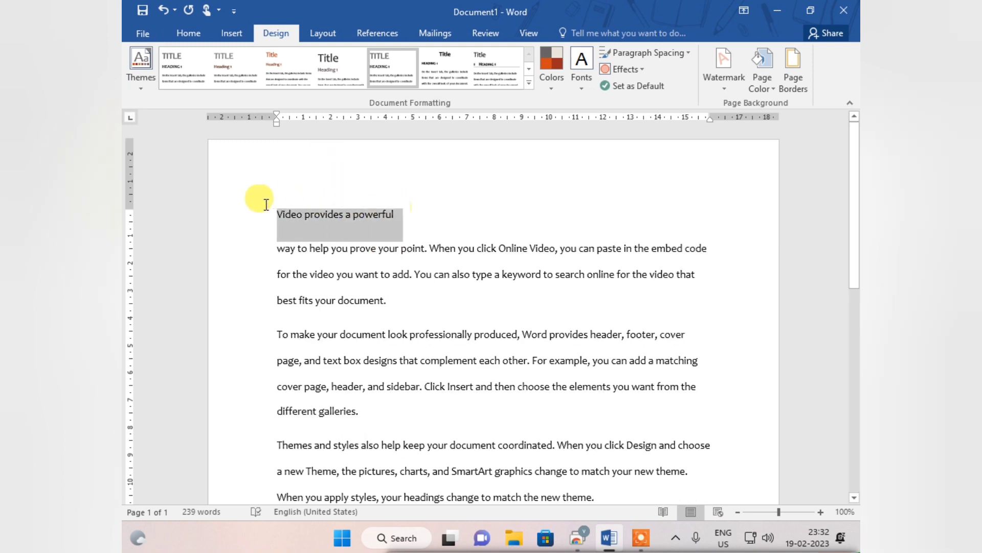
# Make 'Video provides a powerful' Heading 1, apply the Circuit theme and the green-banner style set.
pyautogui.click(184, 32)
pyautogui.click(670, 66)
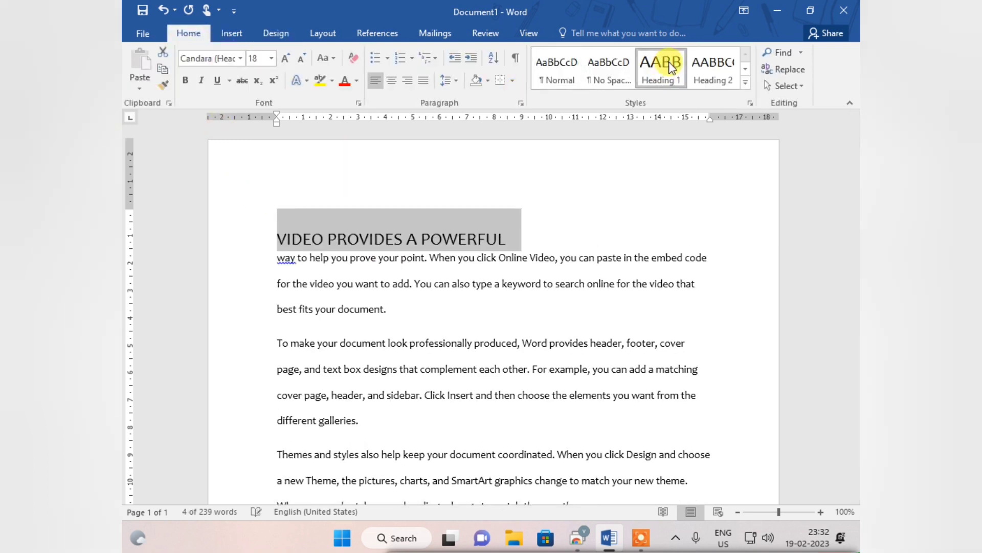
pyautogui.click(275, 34)
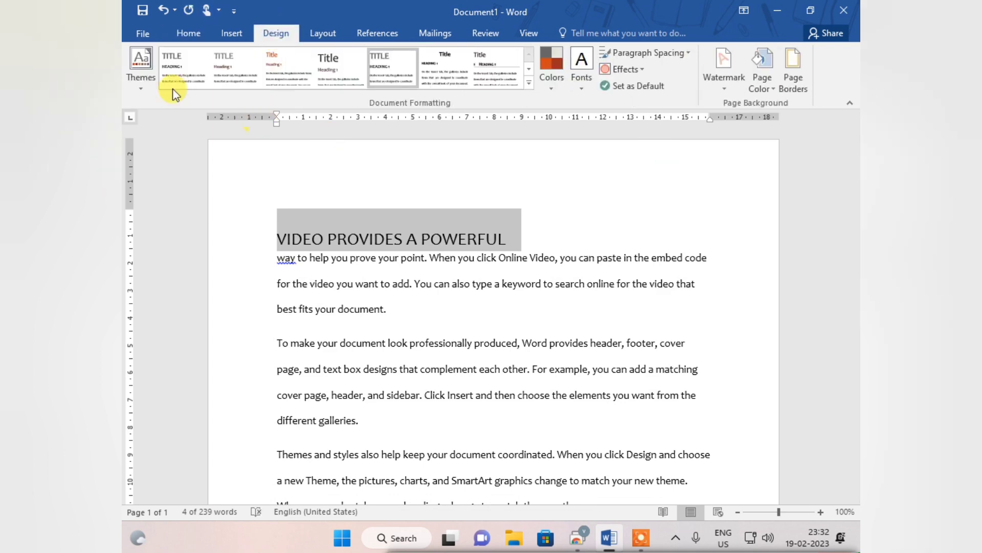
pyautogui.click(139, 79)
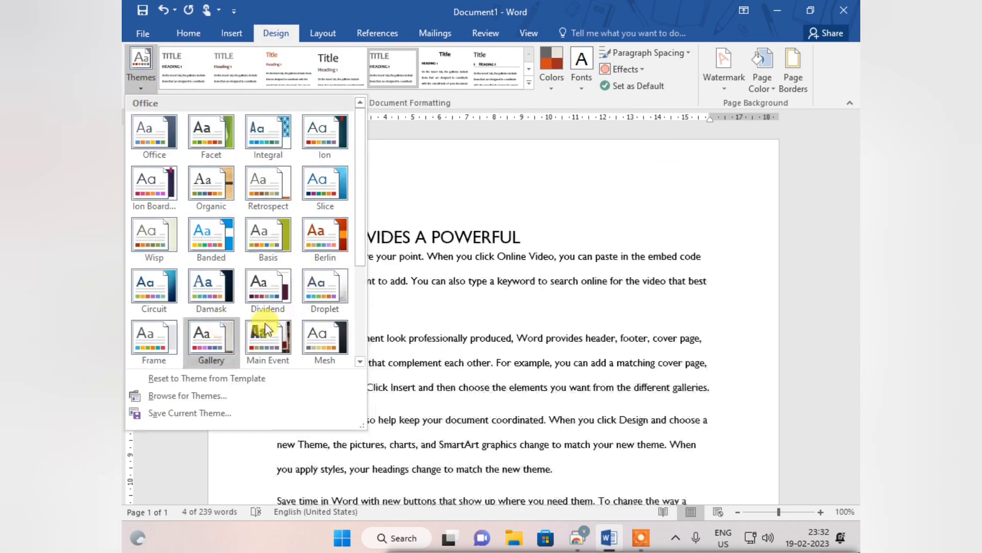
pyautogui.click(177, 283)
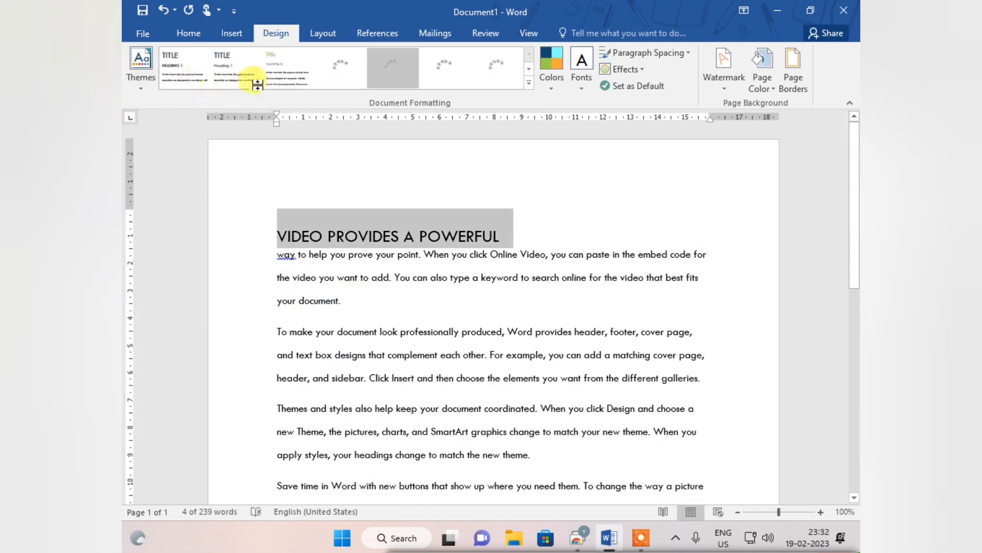
pyautogui.click(529, 80)
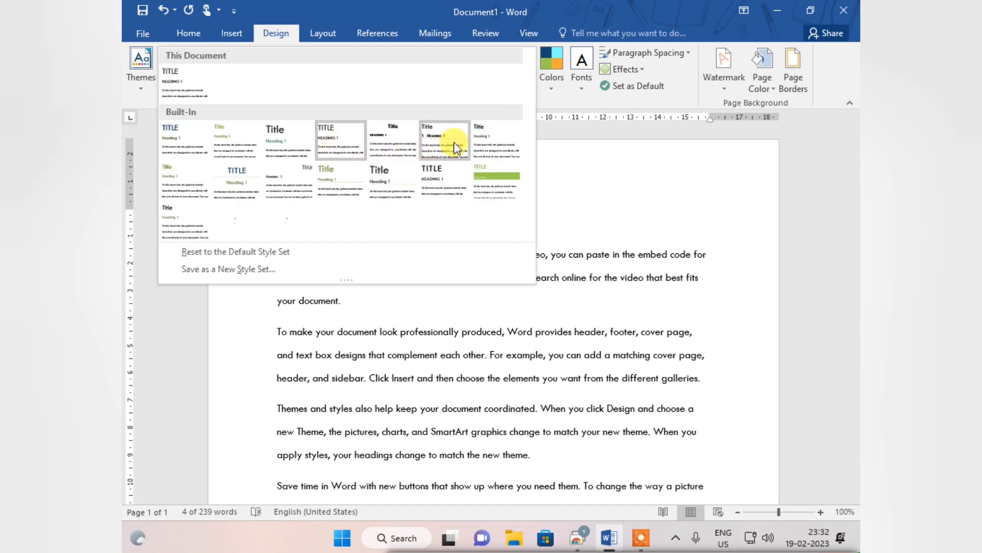
pyautogui.click(488, 182)
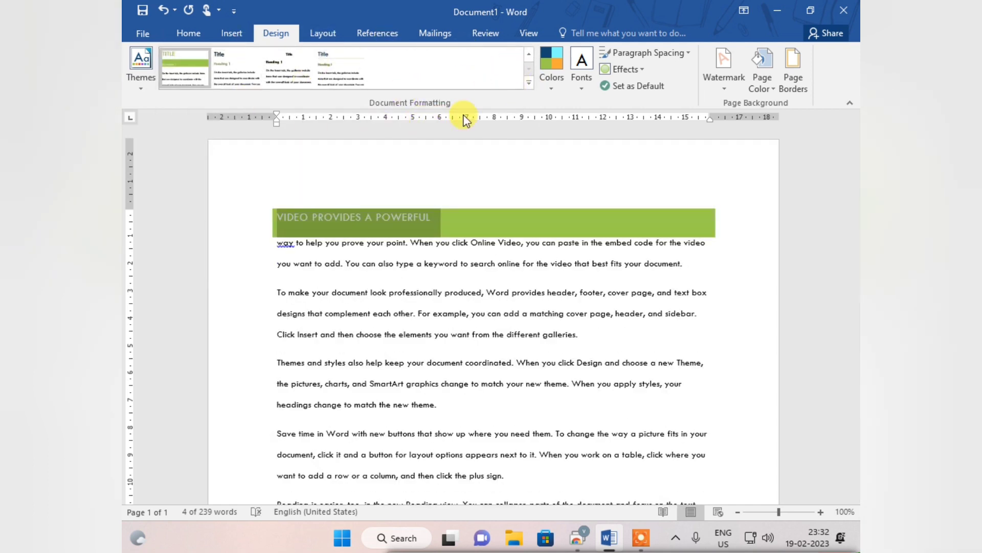
# Apply the Yellow colour scheme and the Arial Black-Arial theme font set.
pyautogui.click(551, 87)
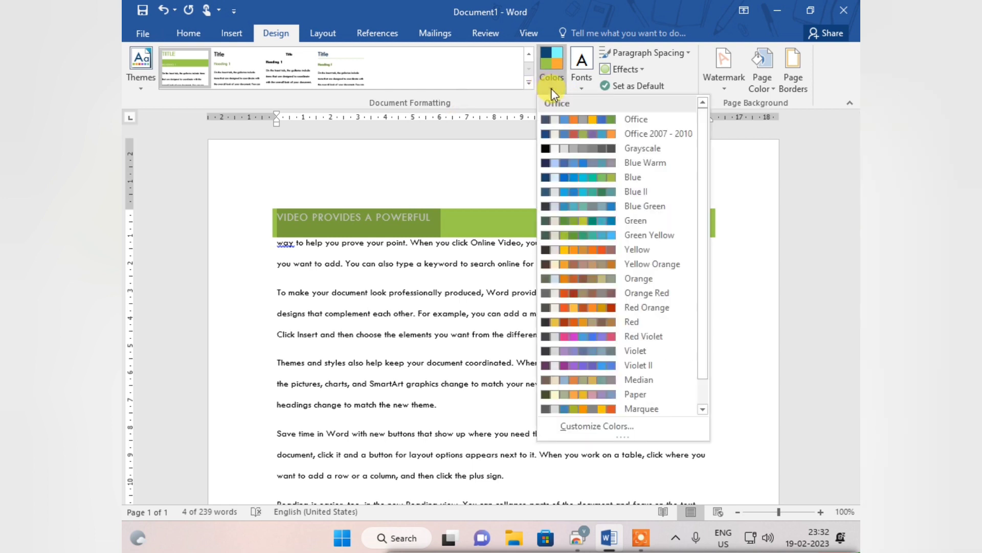
pyautogui.click(591, 254)
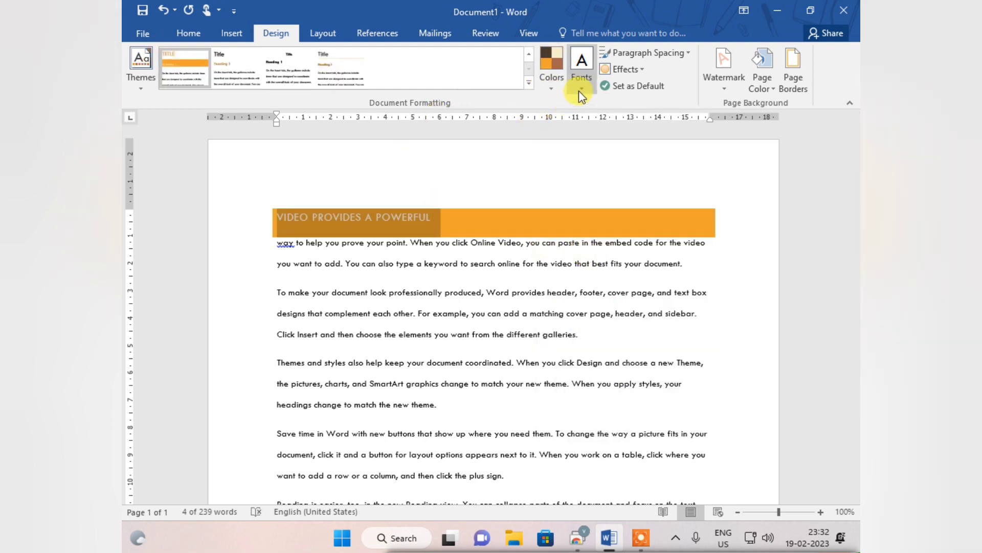
pyautogui.click(584, 91)
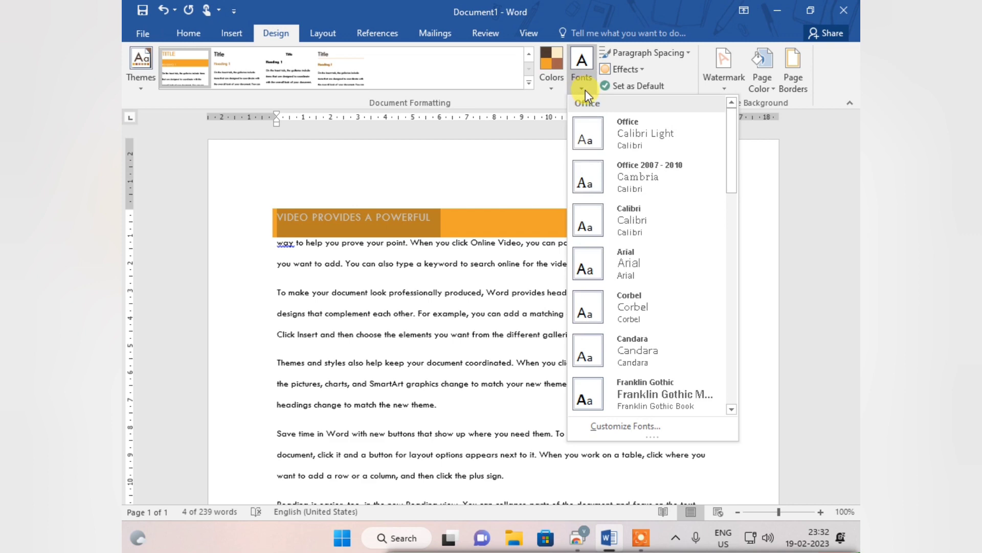
pyautogui.moveTo(733, 169)
pyautogui.mouseDown()
pyautogui.moveTo(748, 216)
pyautogui.moveTo(731, 392)
pyautogui.mouseUp()
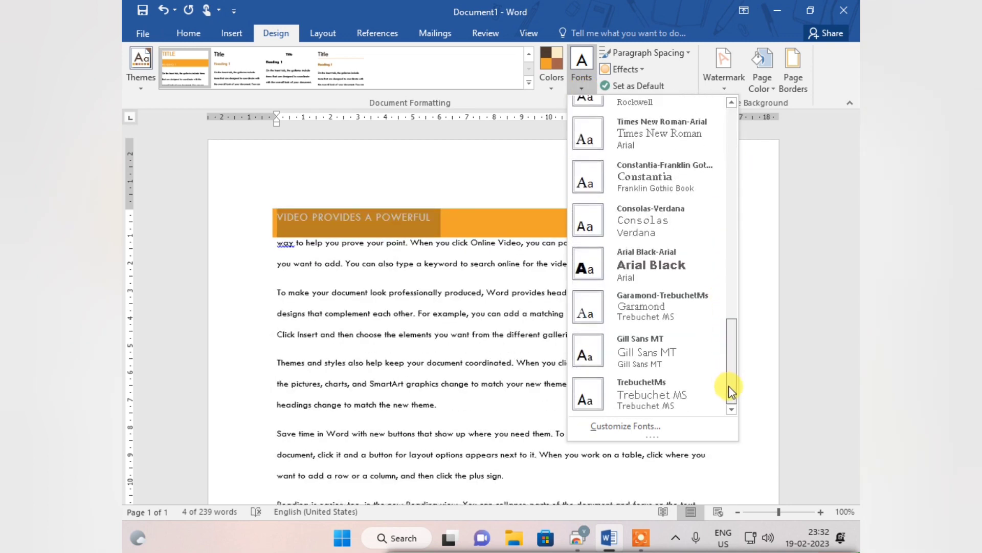
pyautogui.click(640, 266)
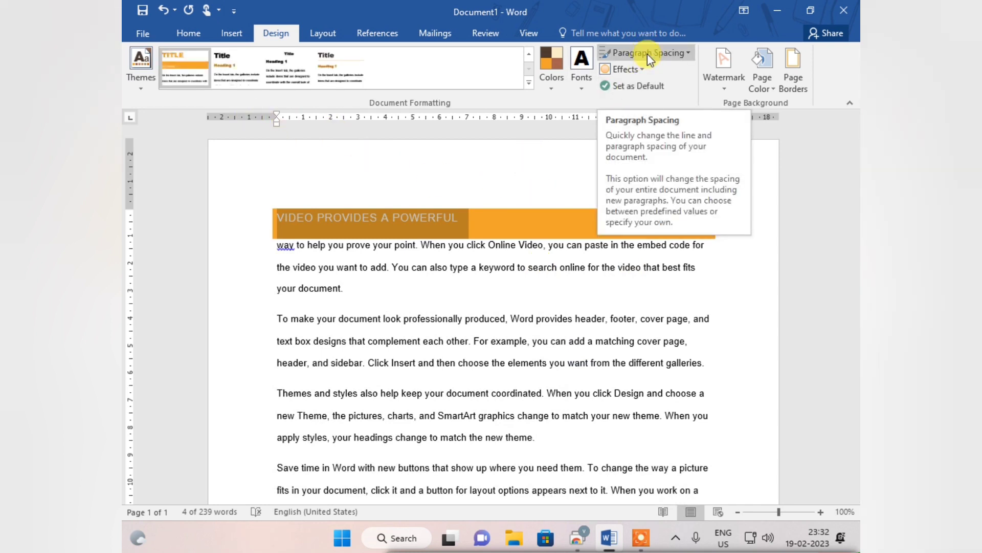
# Choose a tighter Paragraph Spacing preset and apply a new theme effects set.
pyautogui.click(660, 51)
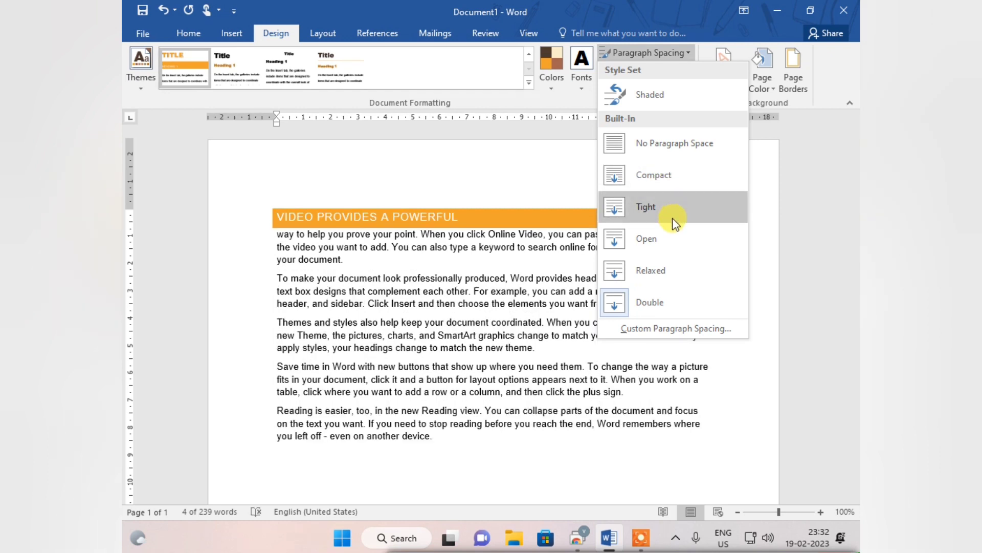
pyautogui.click(673, 237)
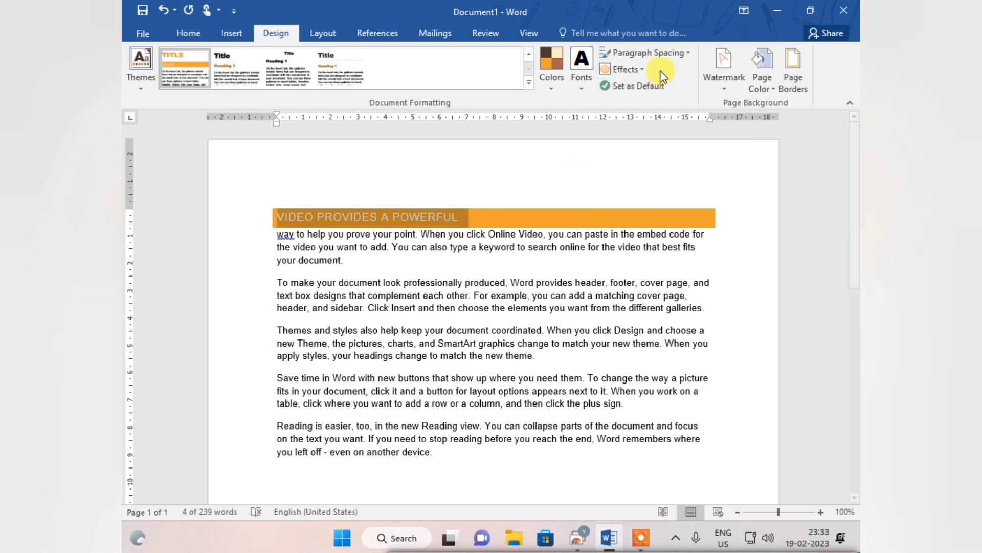
pyautogui.click(644, 67)
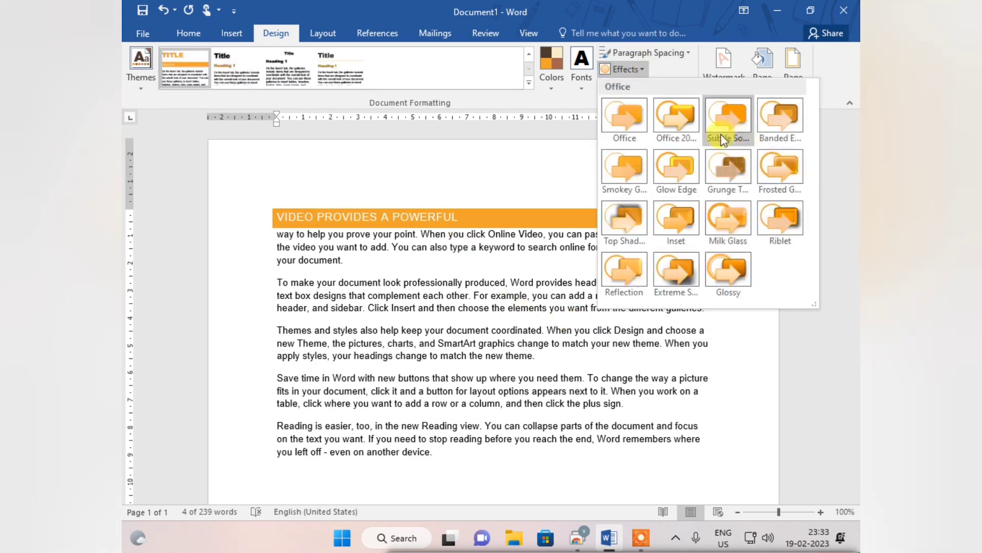
pyautogui.click(739, 167)
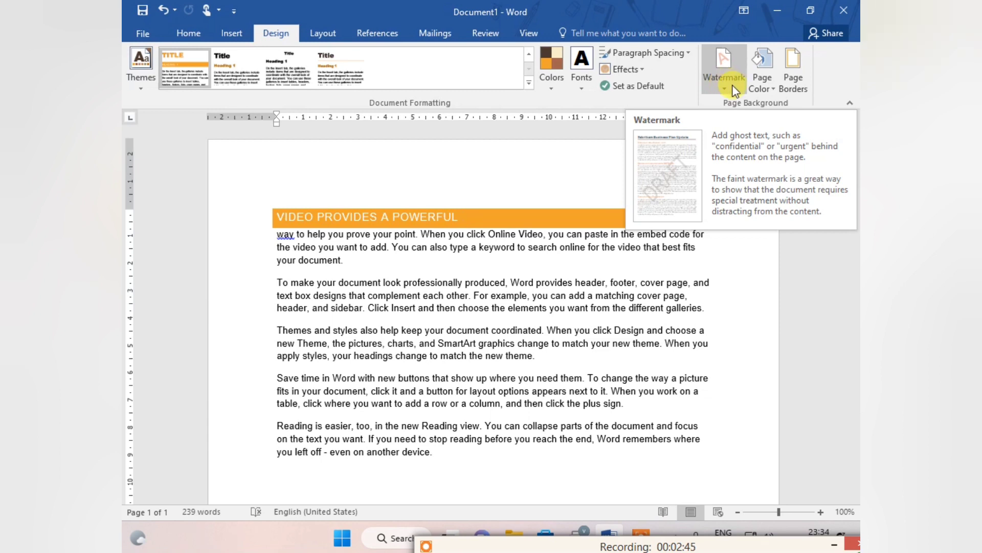
# Add an online desk-computer photo as a washed-out picture watermark via Custom Watermark.
pyautogui.click(724, 82)
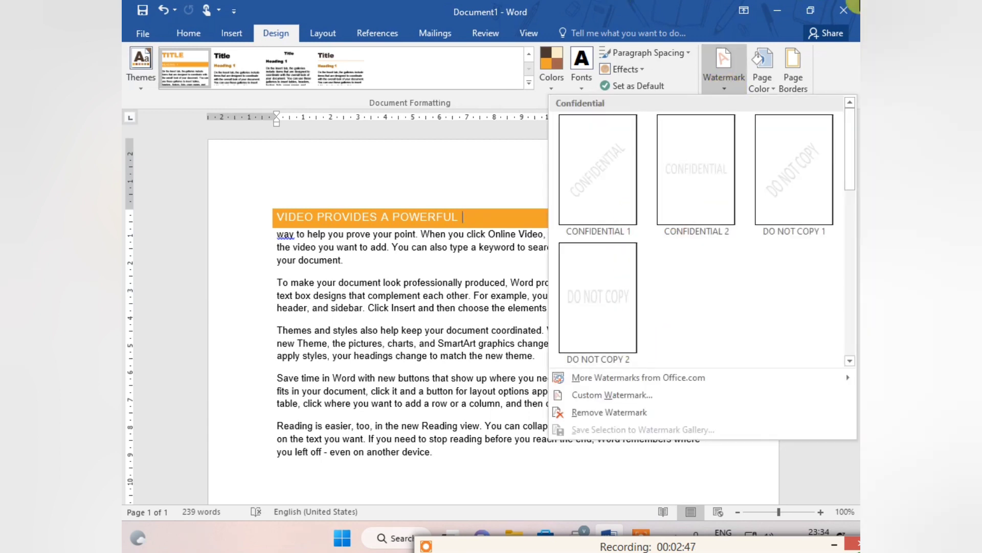
pyautogui.click(630, 397)
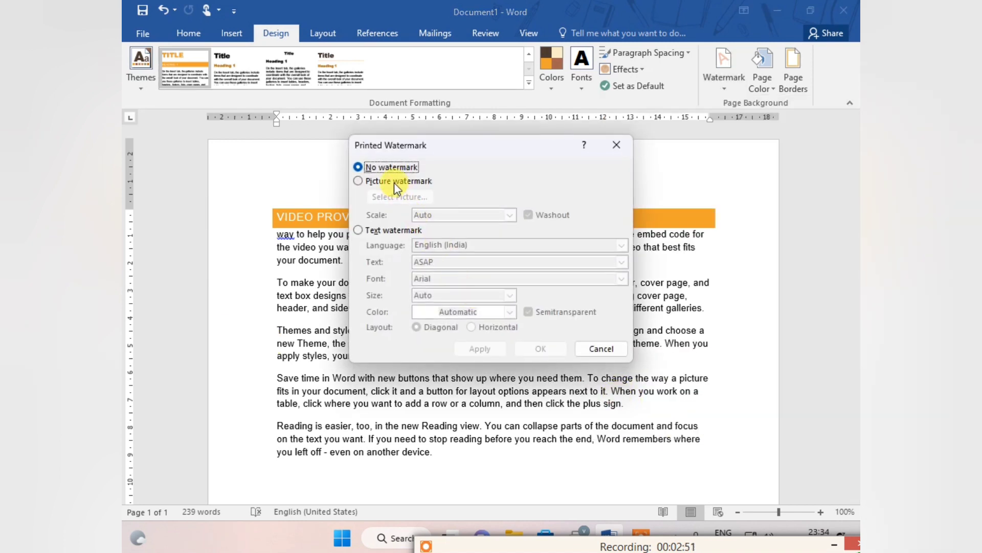
pyautogui.click(357, 181)
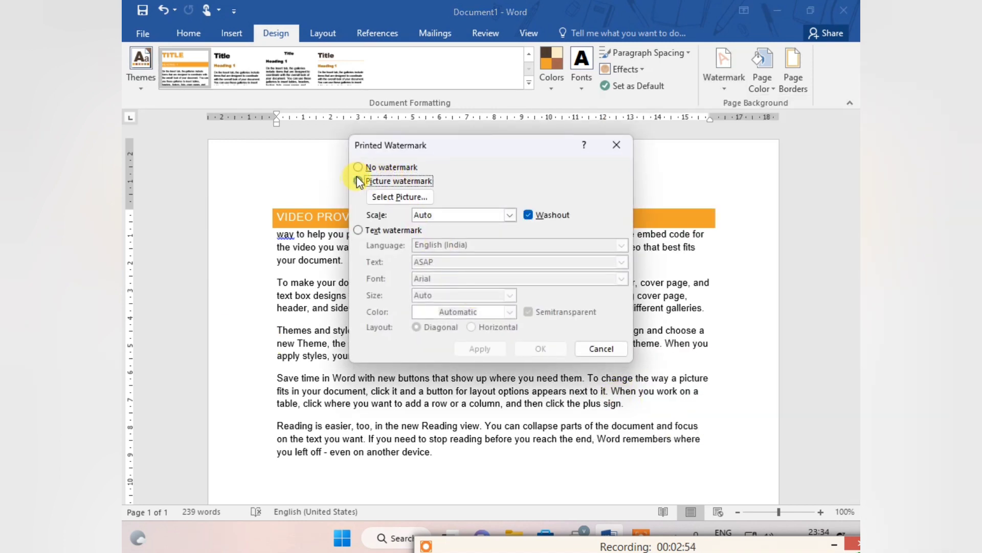
pyautogui.click(394, 195)
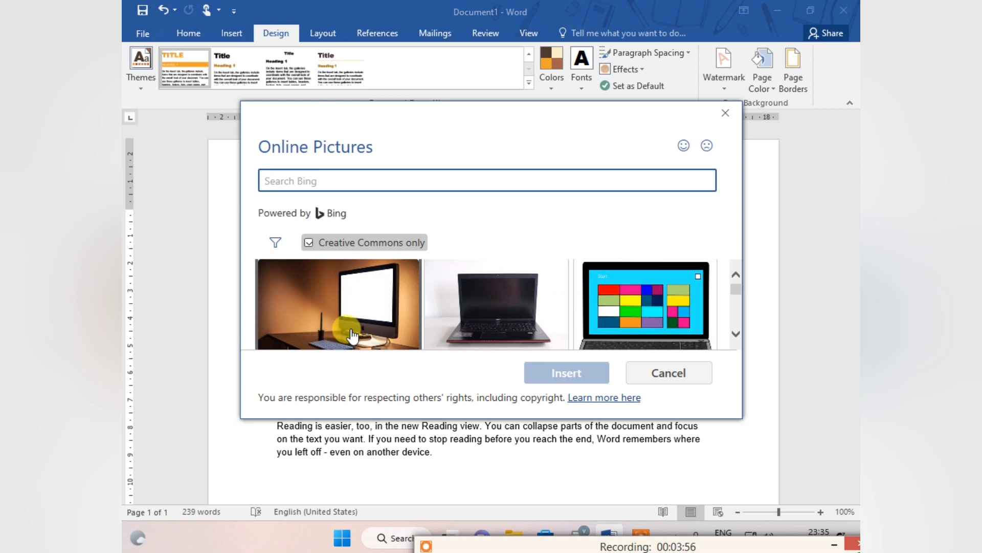
pyautogui.click(338, 310)
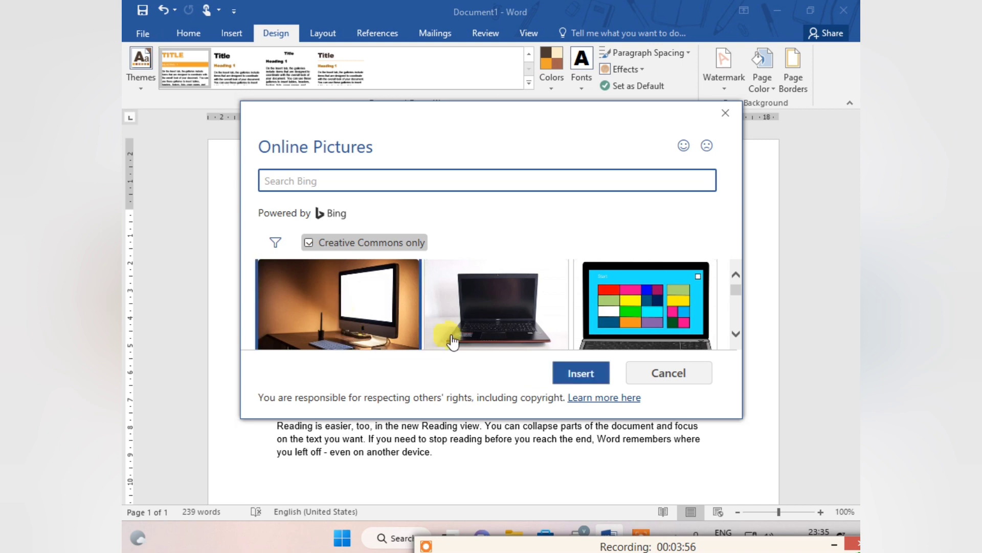
pyautogui.click(589, 379)
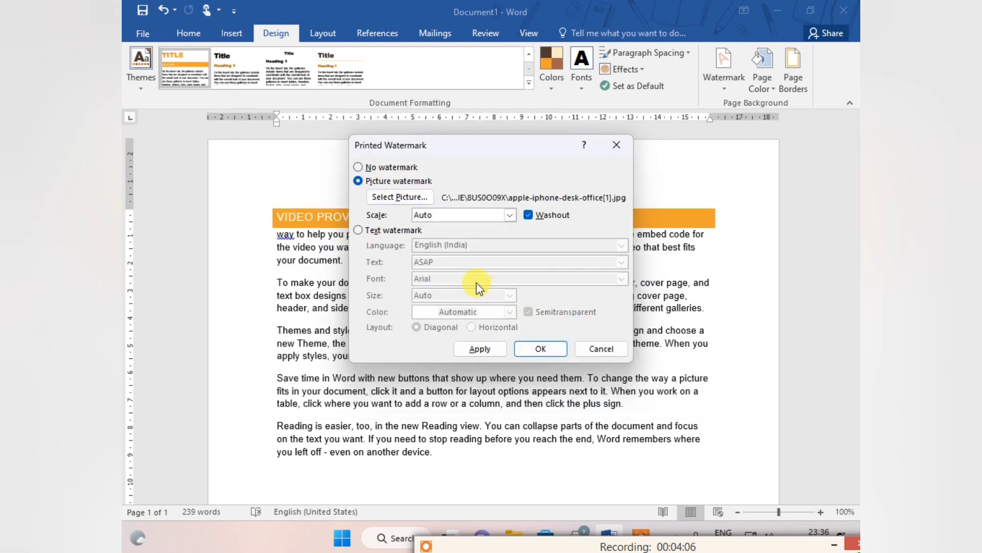
pyautogui.click(542, 349)
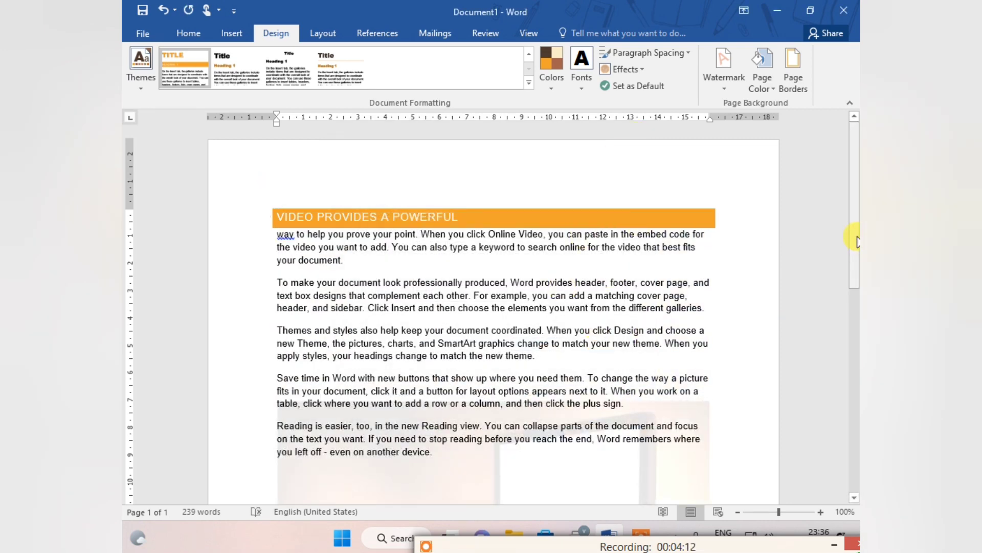
# Turn off Washout on the desk-photo picture watermark and apply the change.
pyautogui.moveTo(855, 265)
pyautogui.mouseDown()
pyautogui.moveTo(856, 384)
pyautogui.moveTo(856, 306)
pyautogui.moveTo(856, 355)
pyautogui.mouseUp()
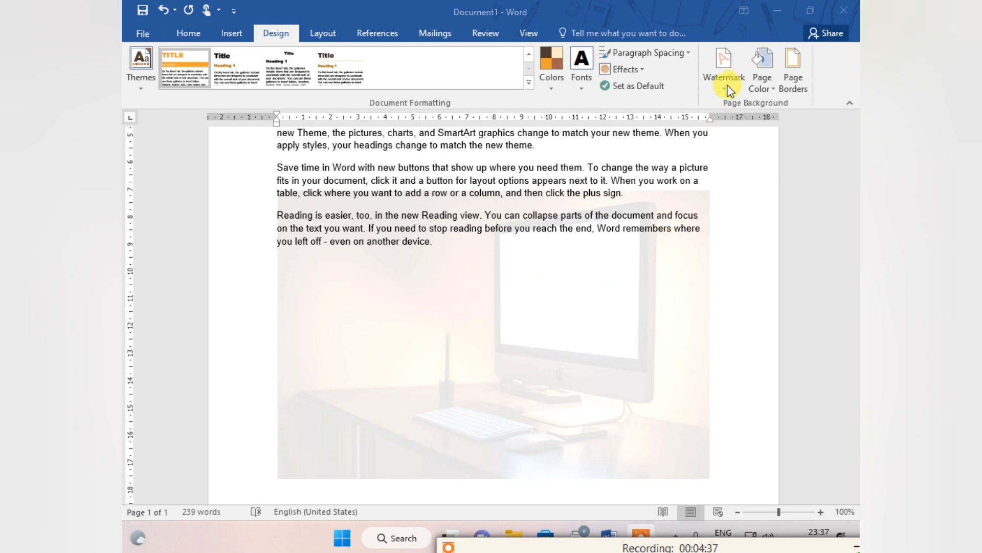
pyautogui.click(724, 66)
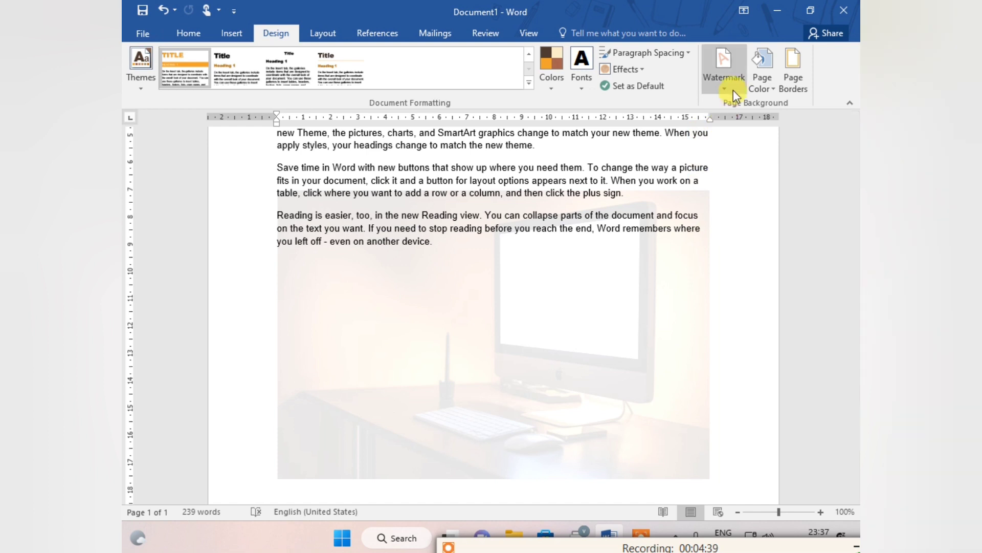
pyautogui.click(726, 89)
pyautogui.click(612, 391)
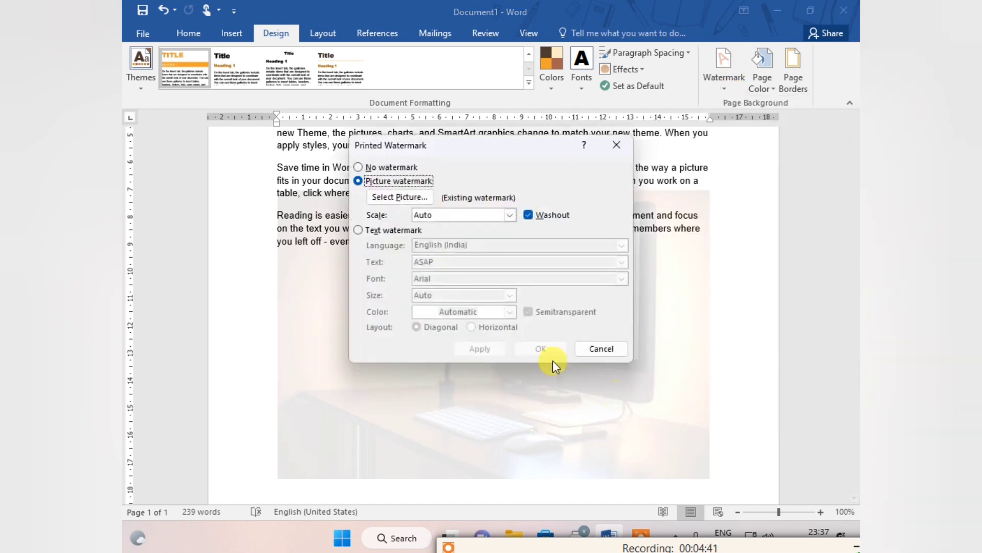
pyautogui.click(535, 216)
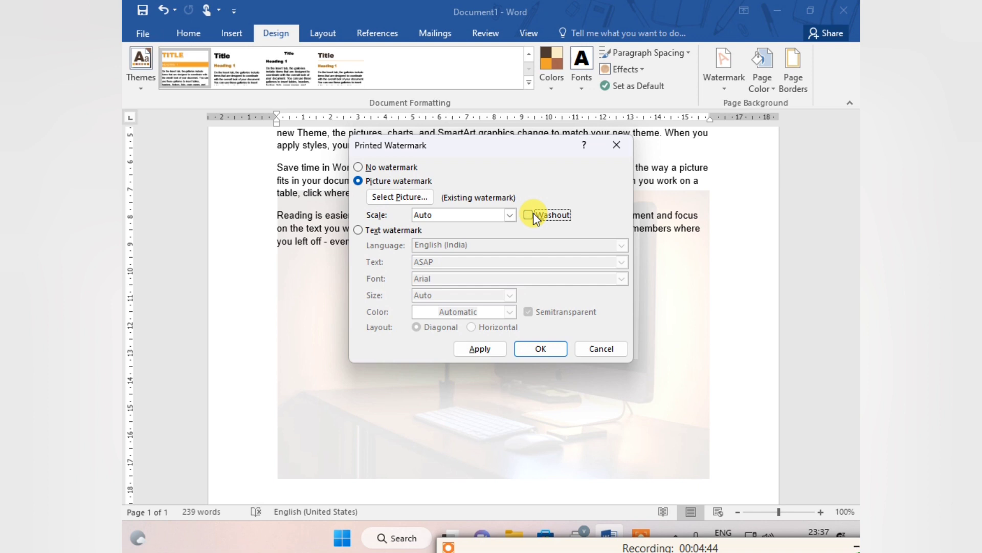
pyautogui.click(475, 349)
pyautogui.click(597, 349)
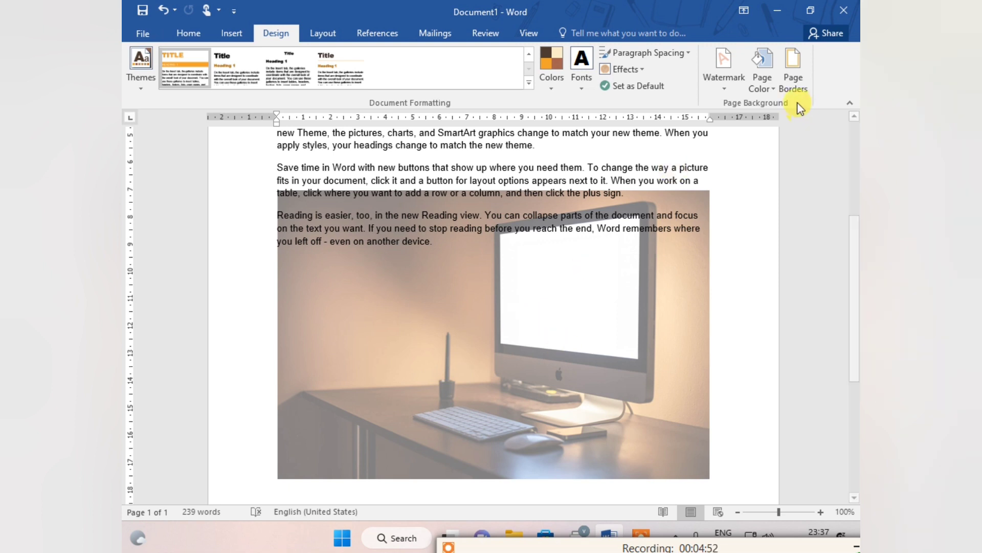
# Switch to a text watermark and replace ASAP with 'W4MAKERS'.
pyautogui.click(723, 84)
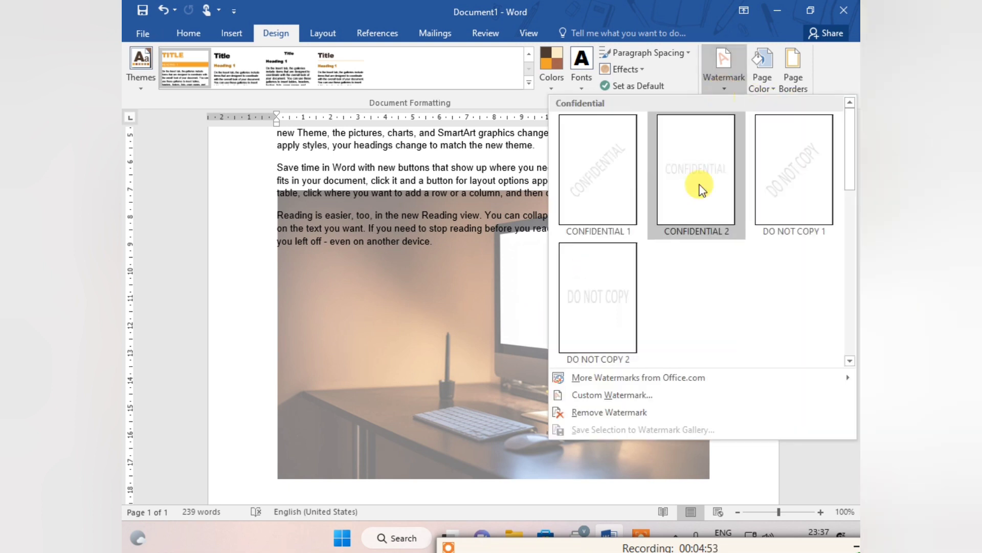
pyautogui.click(634, 395)
pyautogui.click(358, 230)
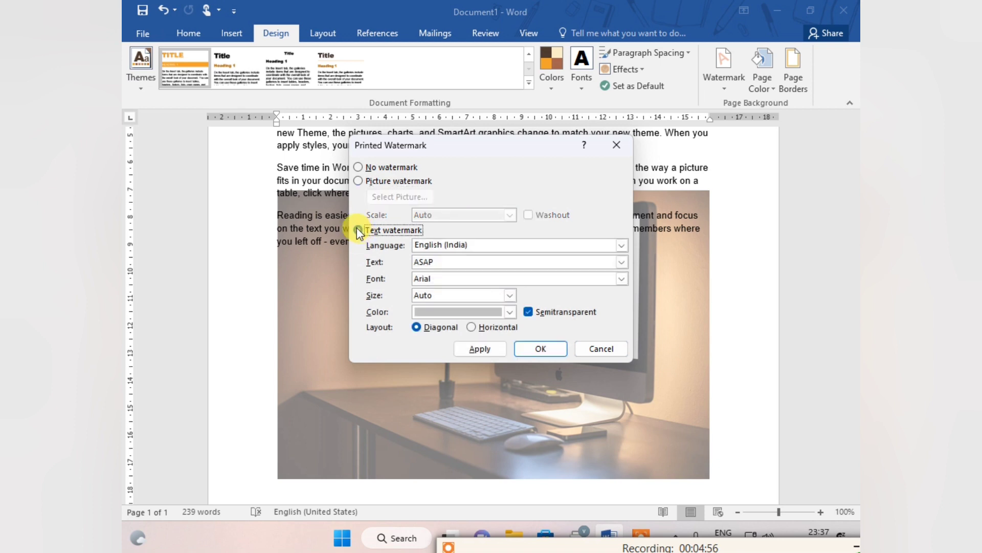
pyautogui.moveTo(449, 262); pyautogui.dragTo(403, 260)
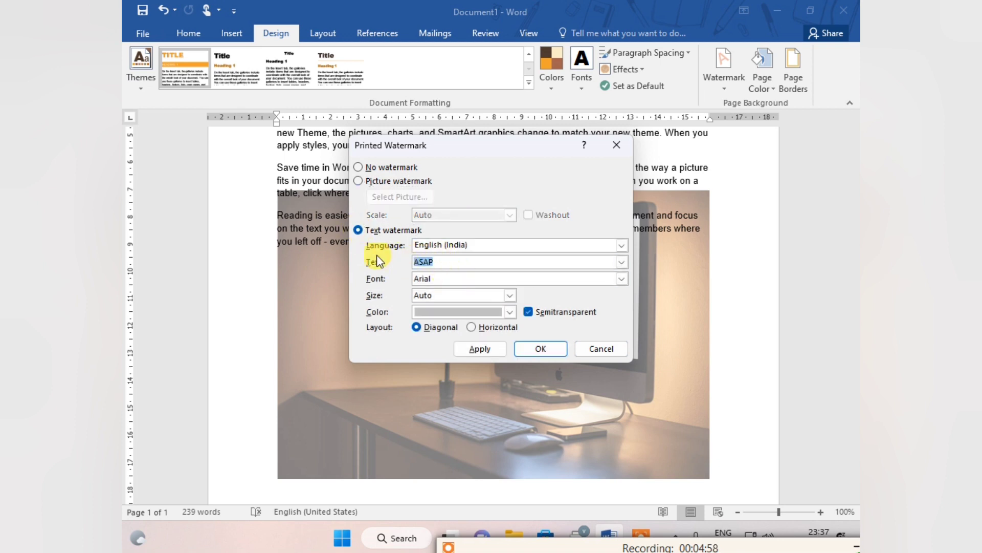
pyautogui.press('BackSpace')
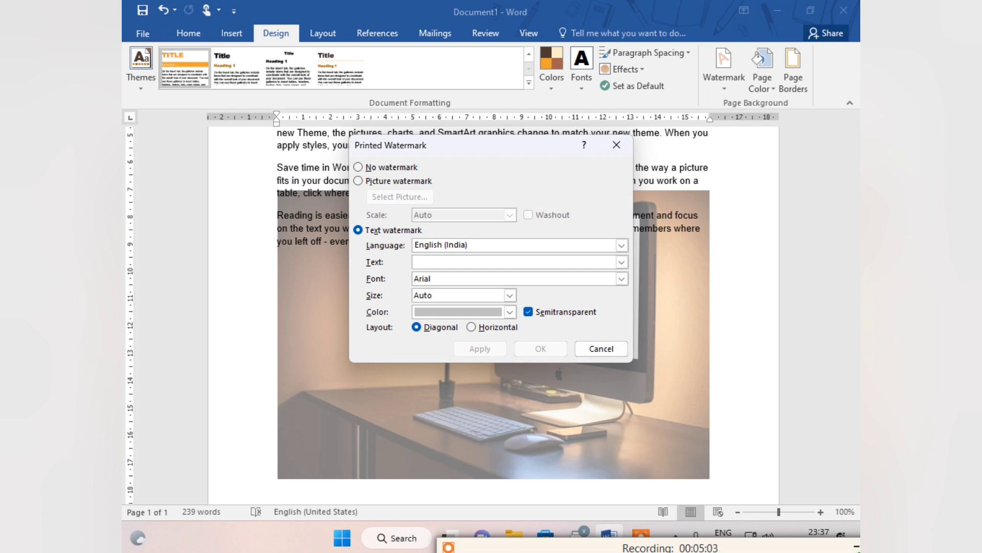
pyautogui.write('W4')
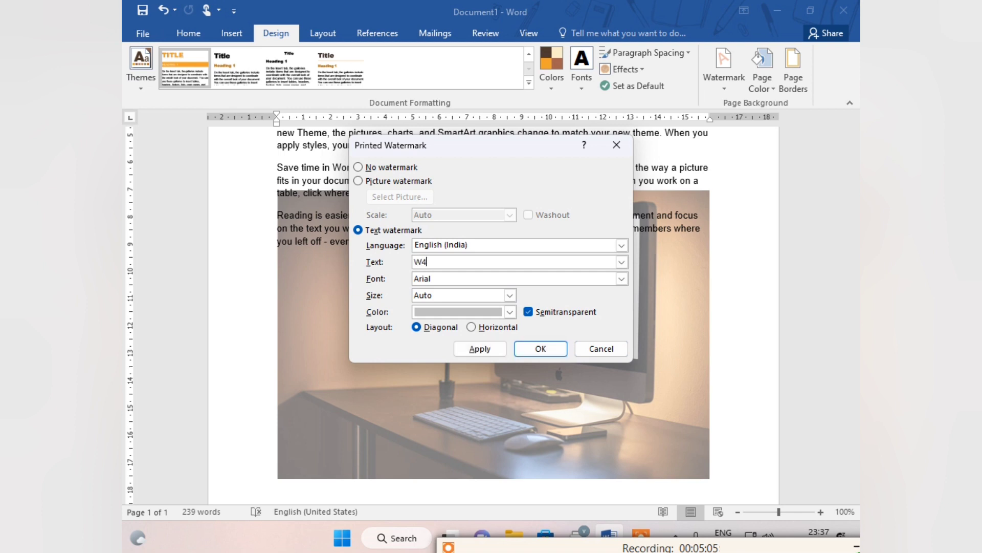
pyautogui.write('MAKERS')
# Set the watermark to Arial Black, Auto size, red colour, and apply it.
pyautogui.click(622, 280)
pyautogui.click(519, 301)
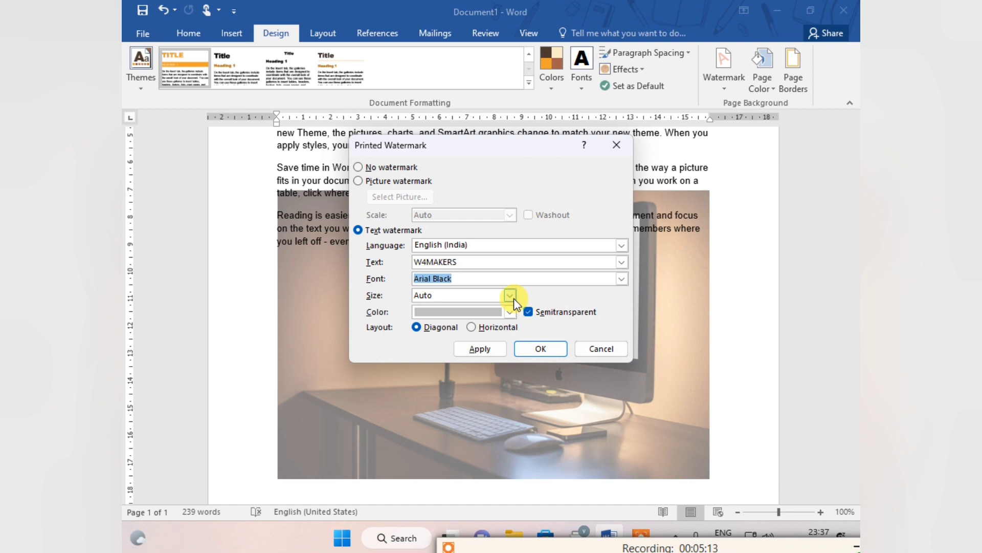
pyautogui.click(511, 295)
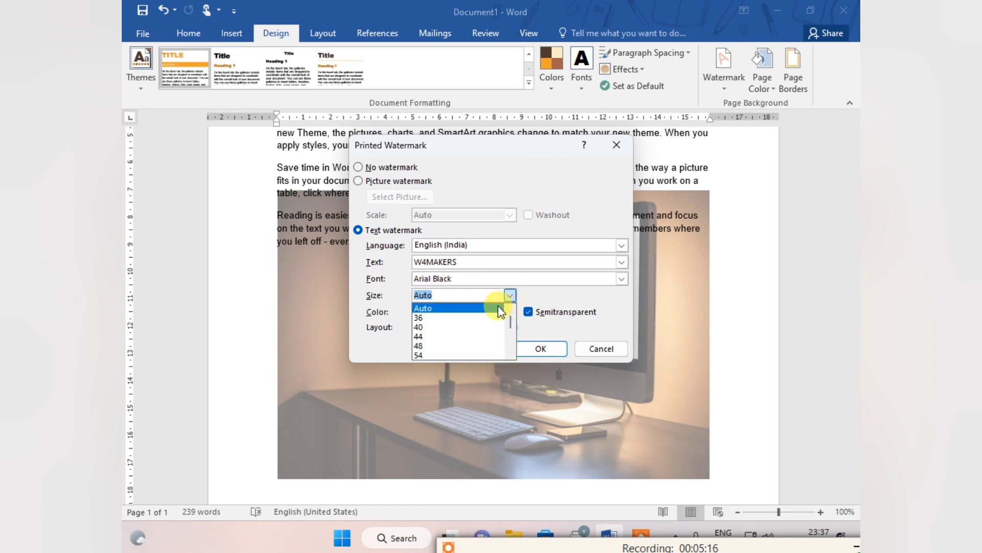
pyautogui.click(500, 306)
pyautogui.click(511, 311)
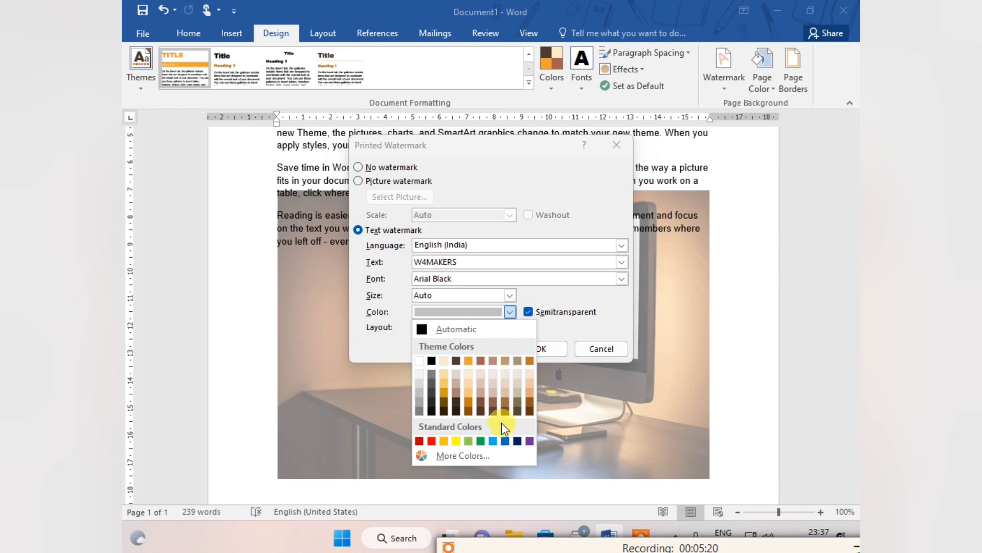
pyautogui.click(484, 440)
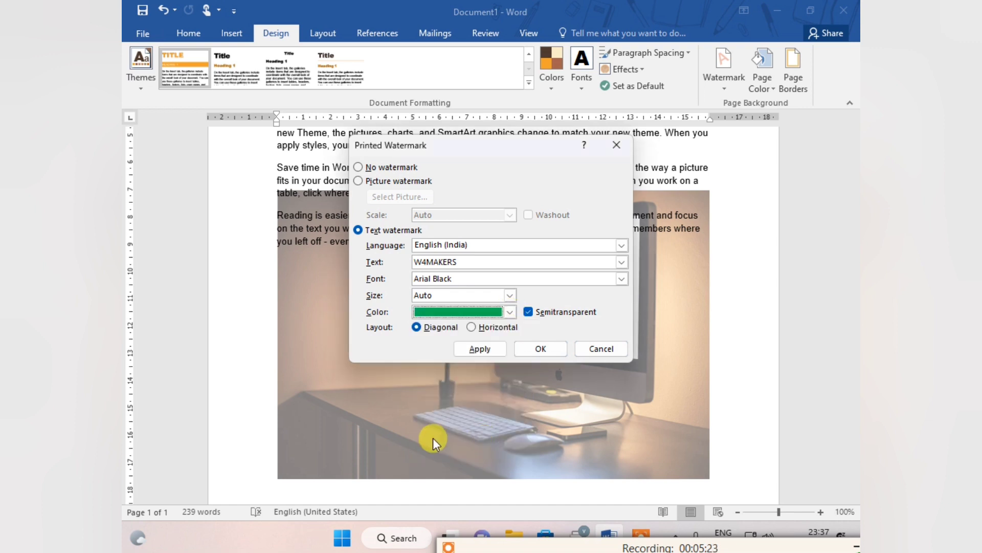
pyautogui.click(510, 312)
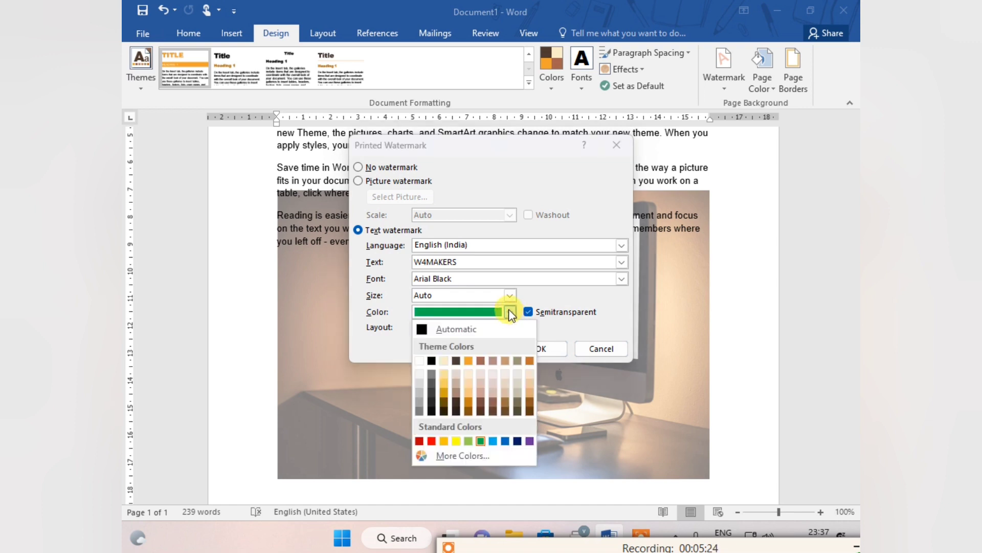
pyautogui.click(420, 441)
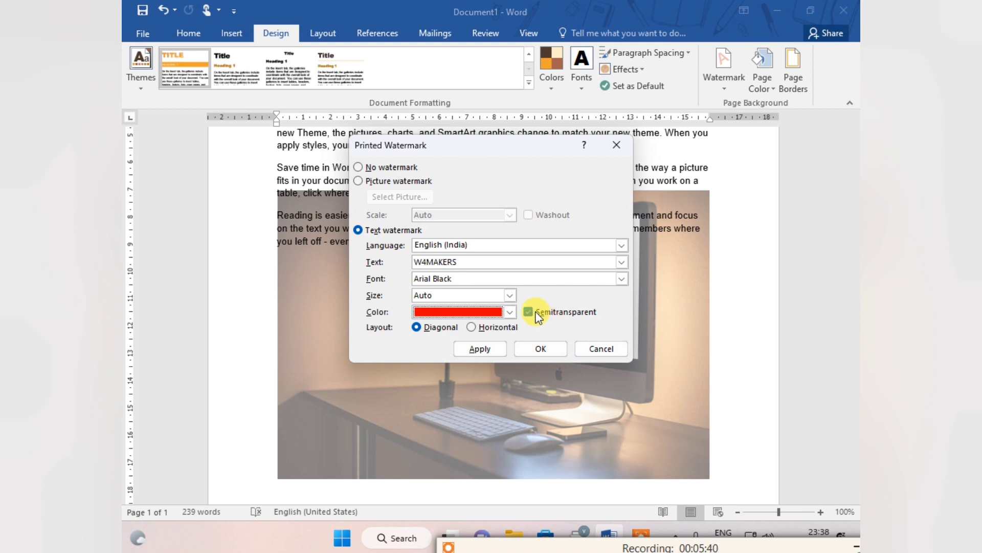
pyautogui.click(481, 347)
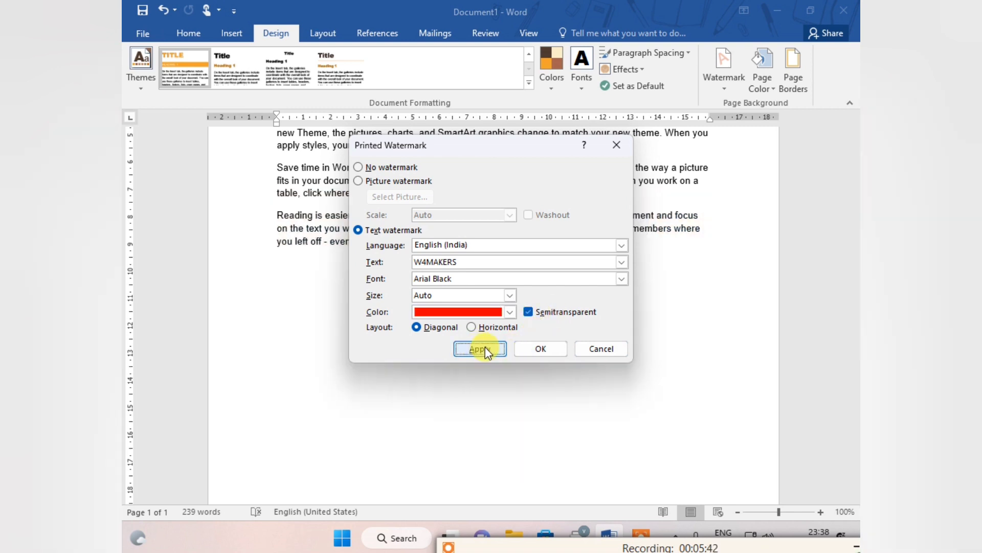
pyautogui.click(580, 351)
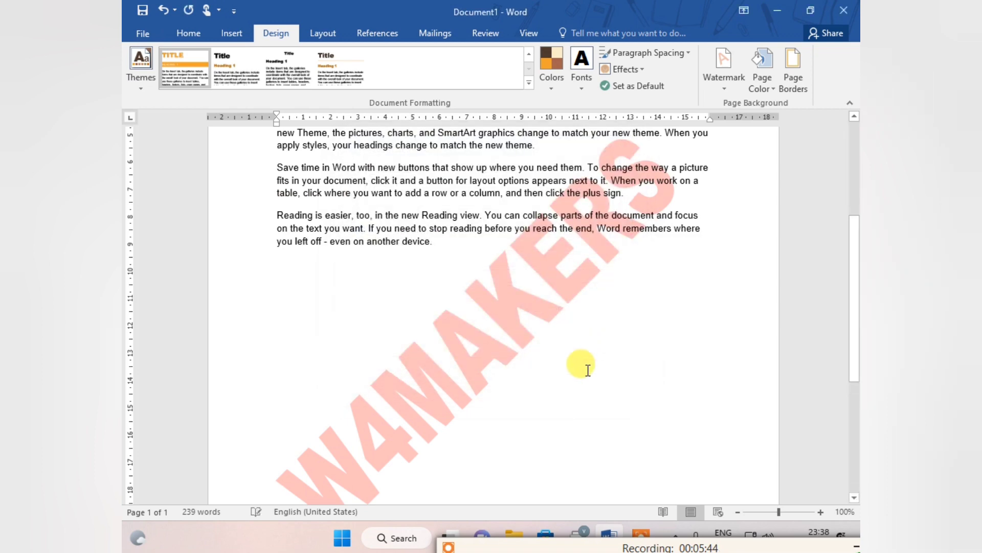
# Check the W4MAKERS watermark, then open the Page Color choices.
pyautogui.moveTo(854, 251); pyautogui.dragTo(842, 218)
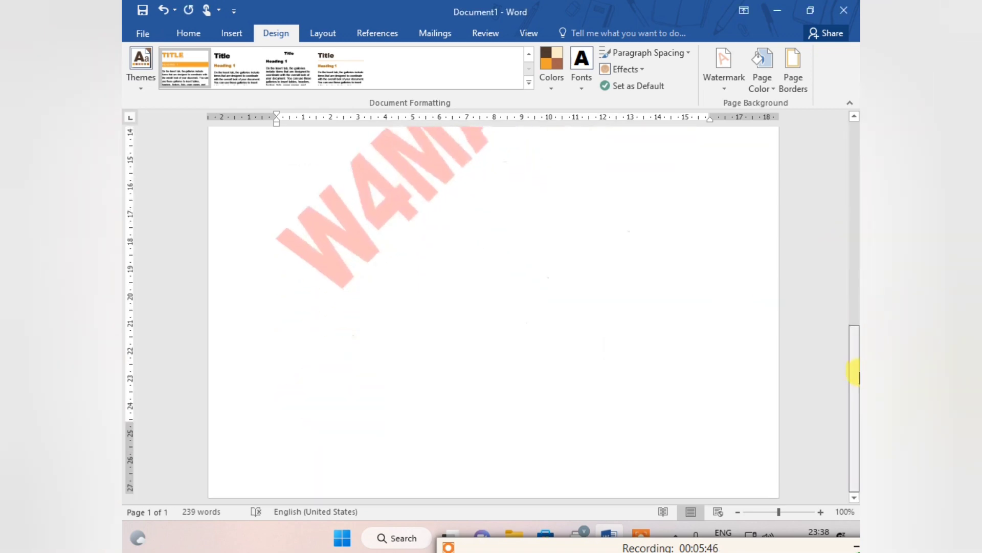
pyautogui.click(773, 90)
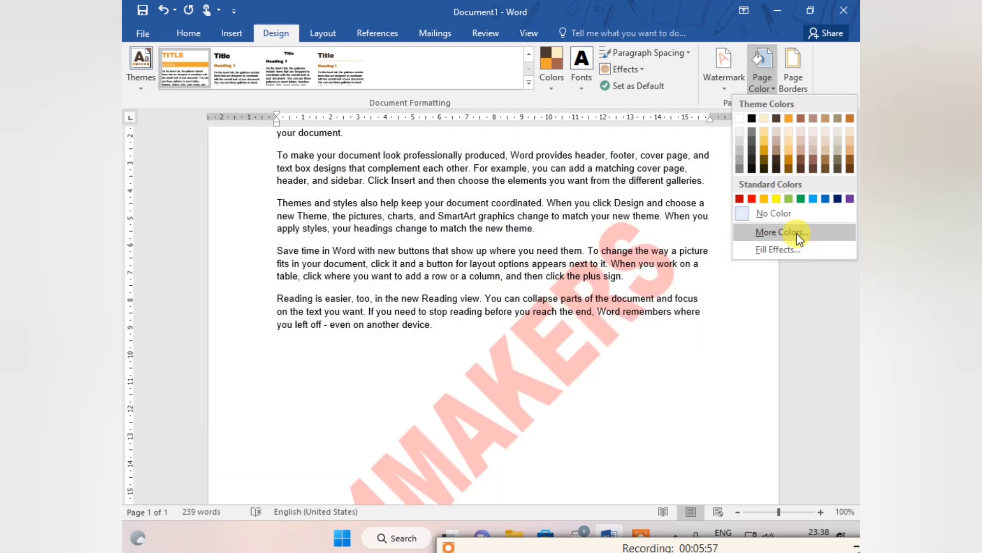
# Set the page background to pink from the More Colors palette.
pyautogui.click(796, 233)
pyautogui.click(477, 263)
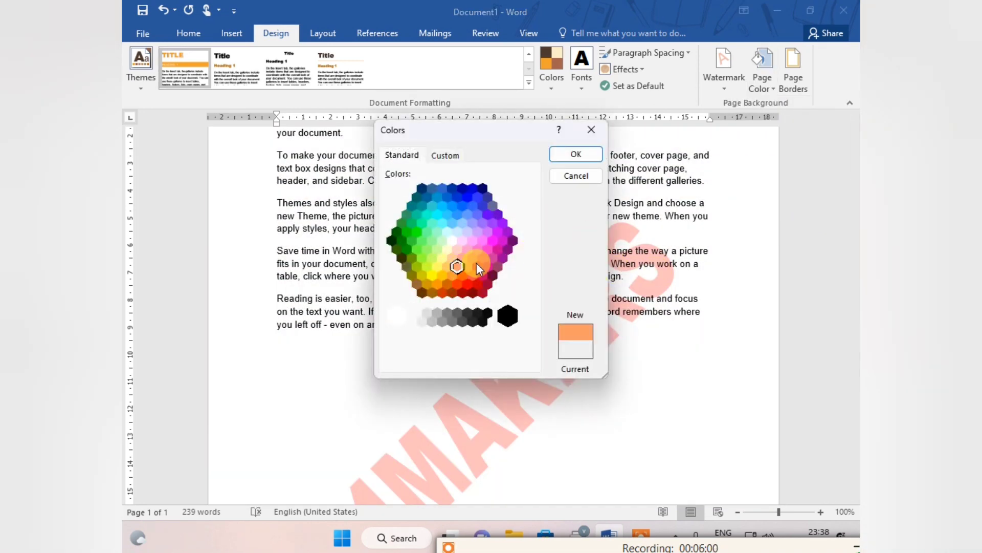
pyautogui.click(471, 256)
pyautogui.click(571, 156)
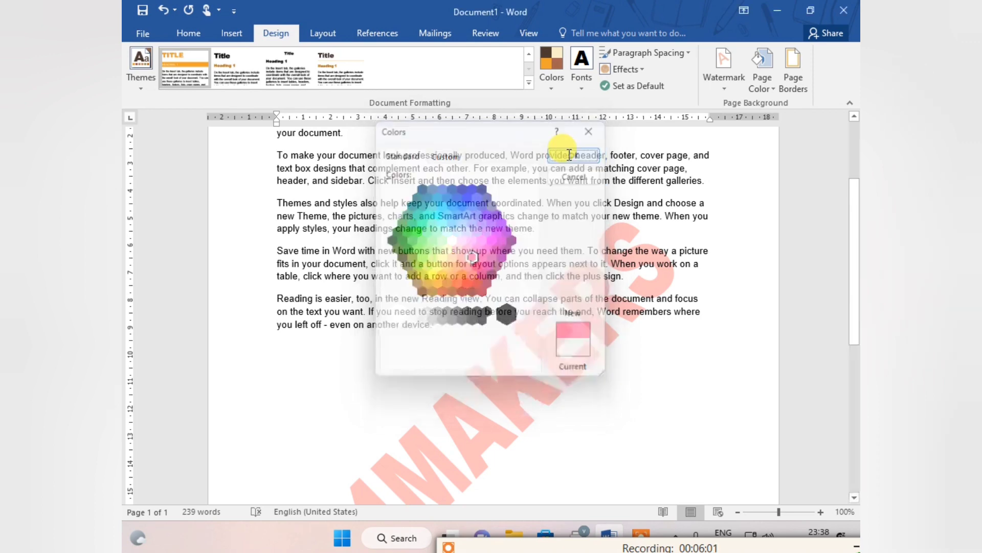
pyautogui.click(766, 79)
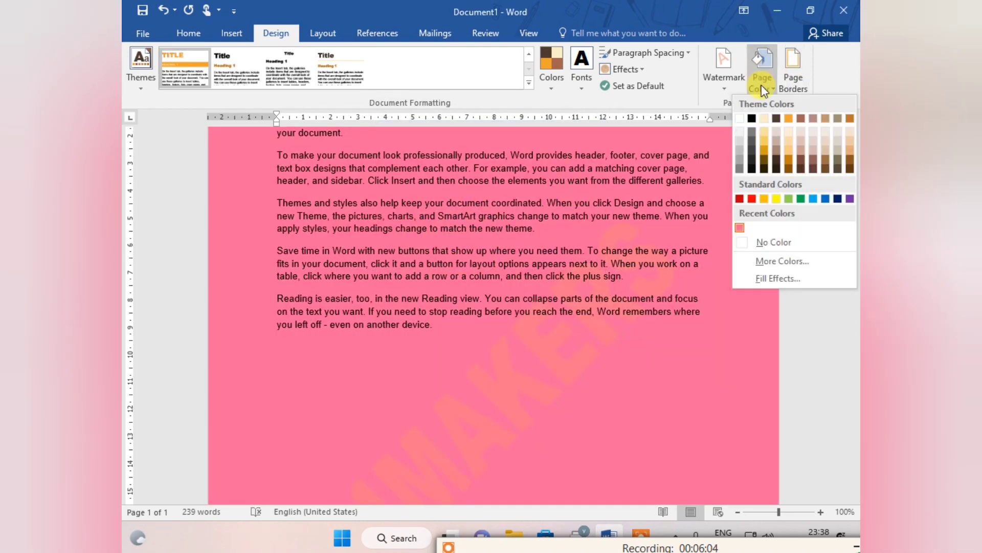
# In Fill Effects, set a two-colour gradient with red as Color 1 and light blue as Color 2.
pyautogui.click(785, 279)
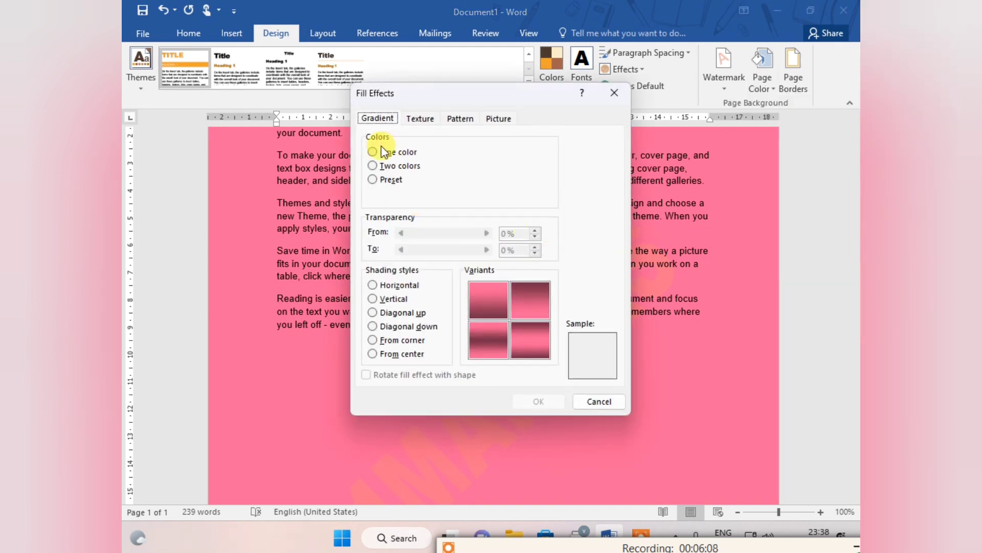
pyautogui.click(421, 120)
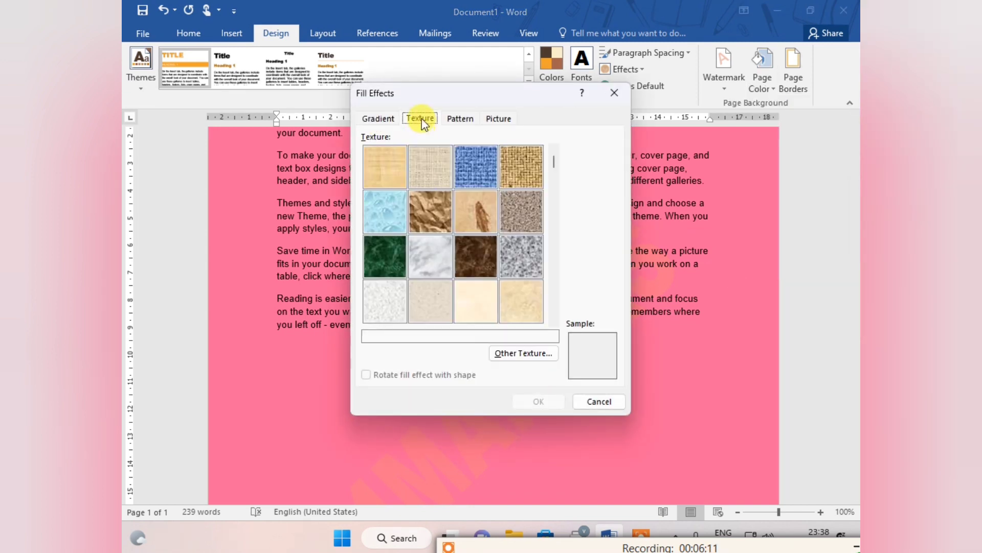
pyautogui.click(461, 119)
pyautogui.click(499, 119)
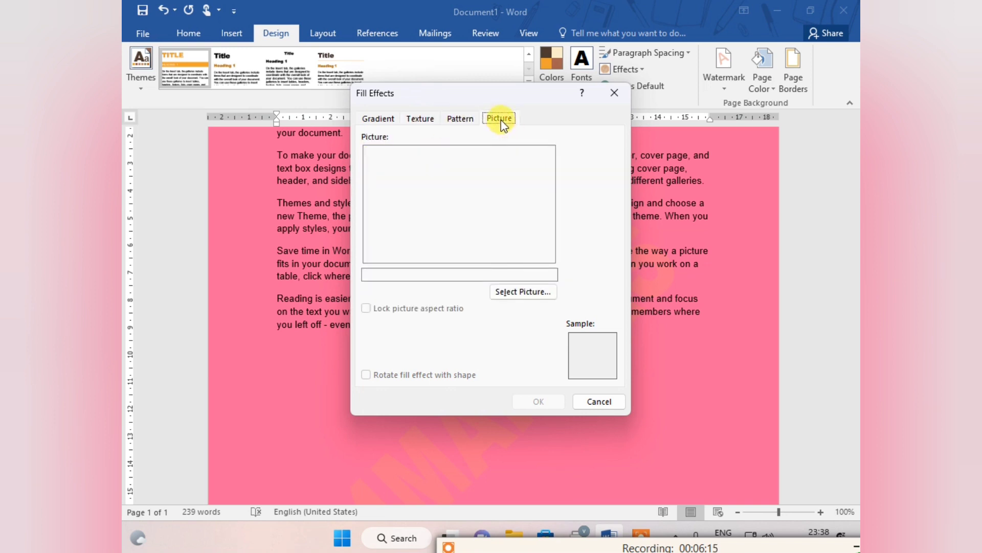
pyautogui.click(386, 119)
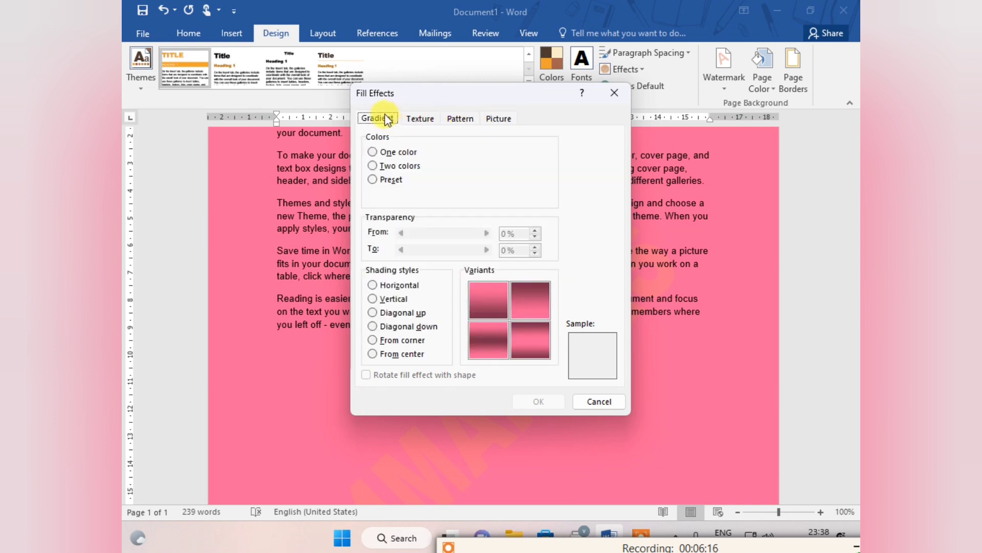
pyautogui.click(394, 152)
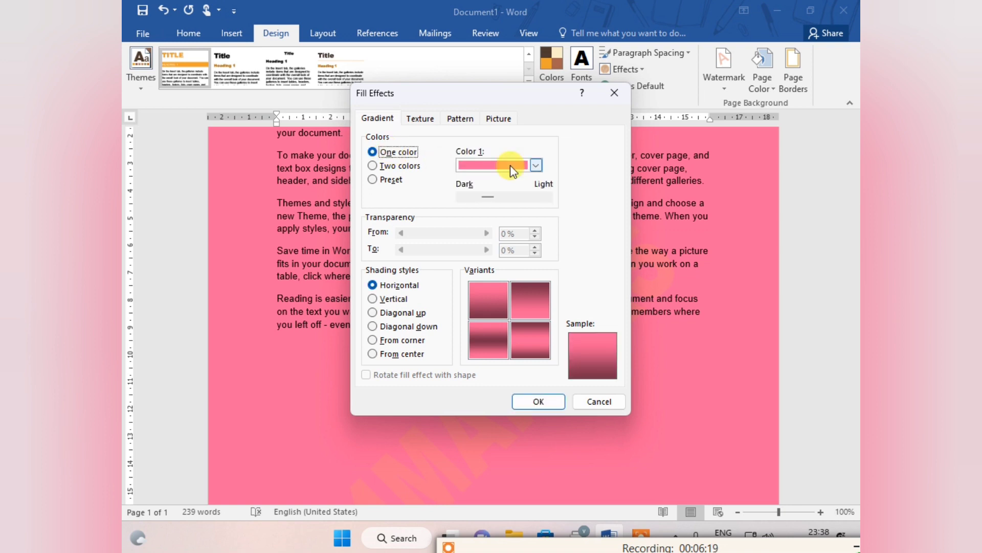
pyautogui.click(535, 165)
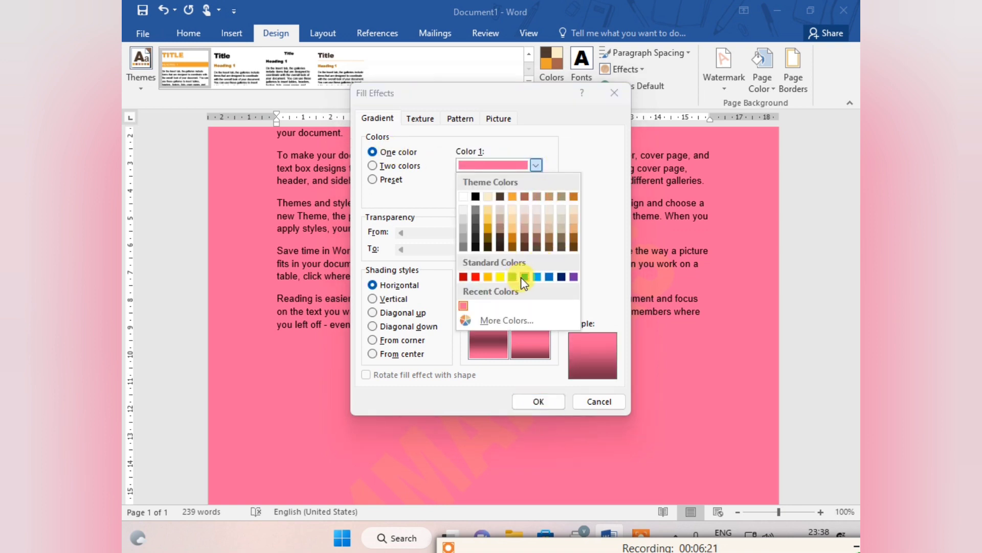
pyautogui.click(525, 278)
pyautogui.click(536, 165)
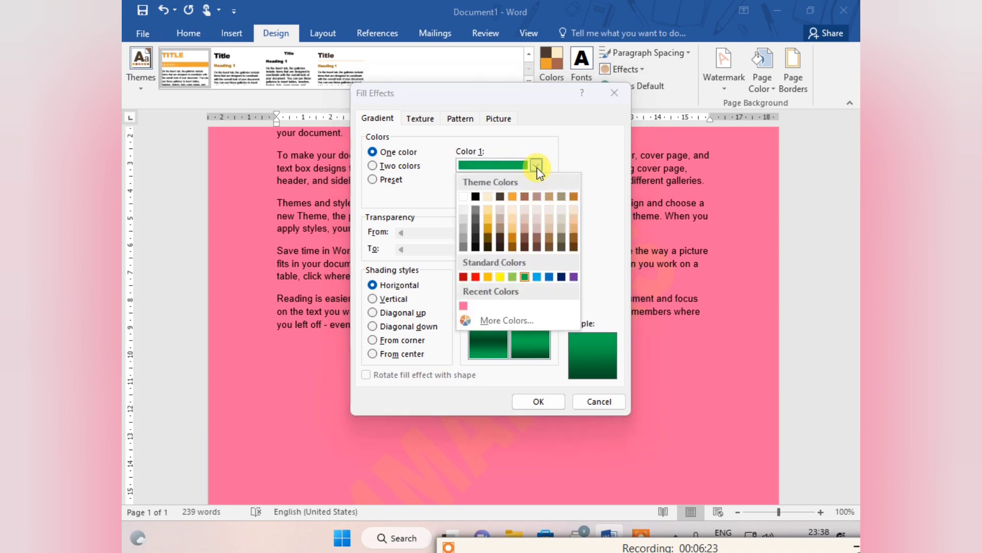
pyautogui.click(463, 278)
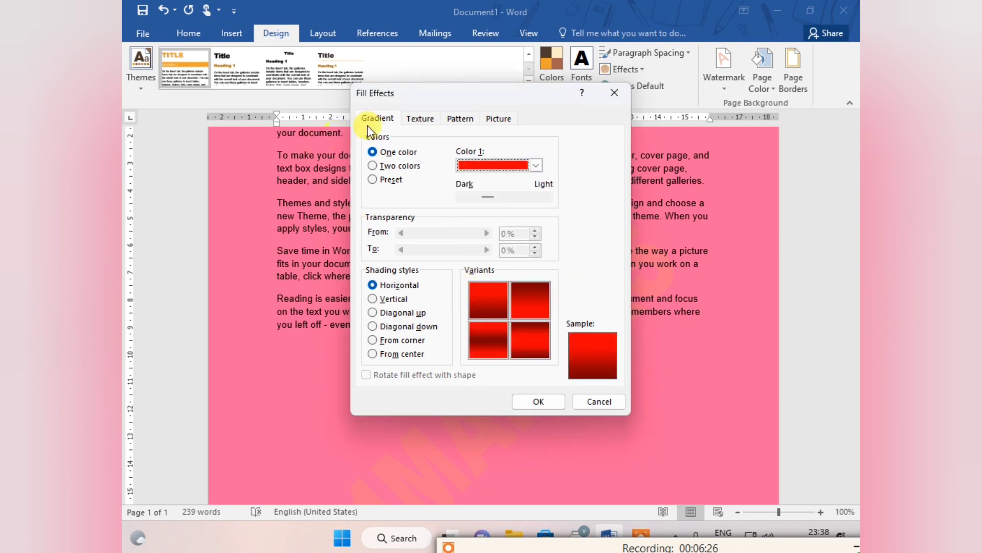
pyautogui.click(398, 166)
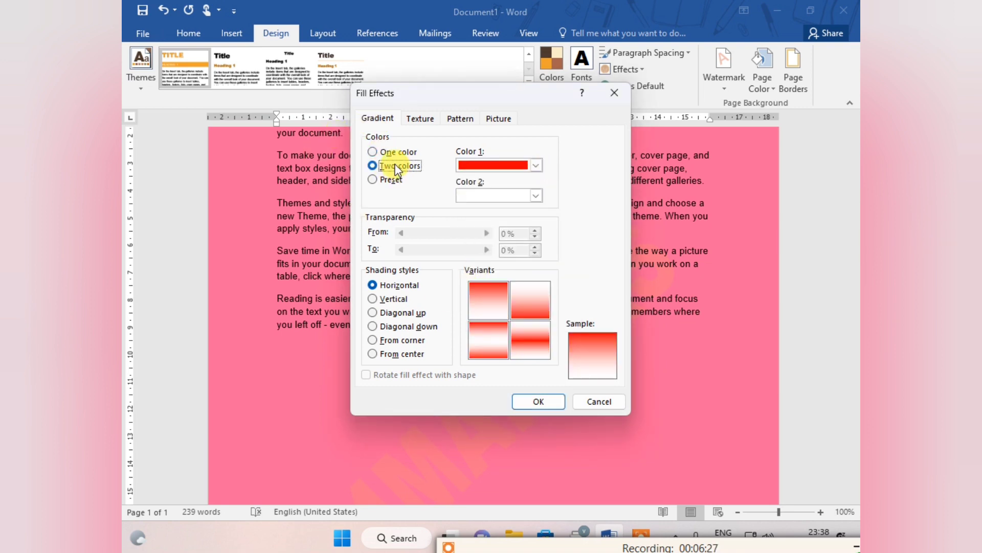
pyautogui.click(535, 196)
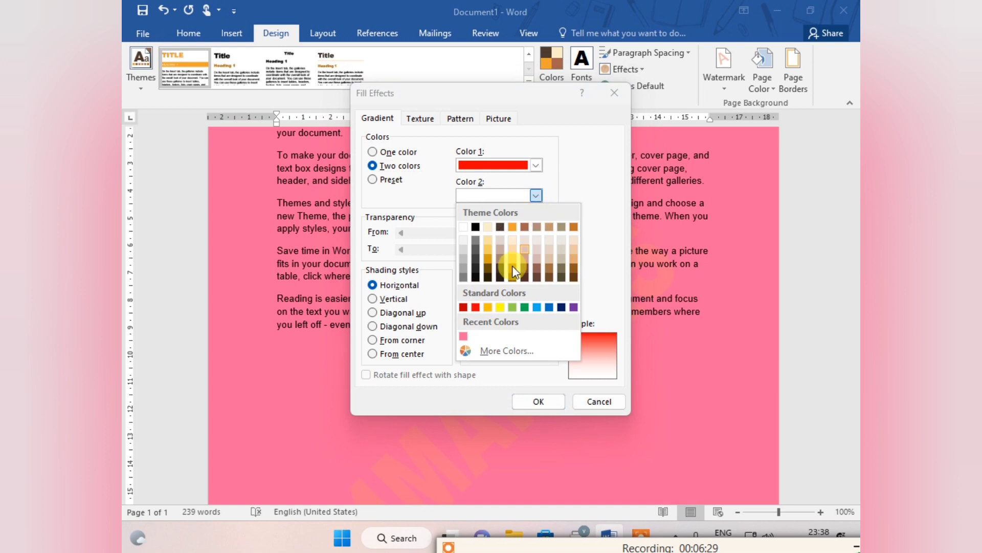
pyautogui.click(537, 307)
# Shade the gradient From corner with red top-left and apply it to the page.
pyautogui.click(394, 300)
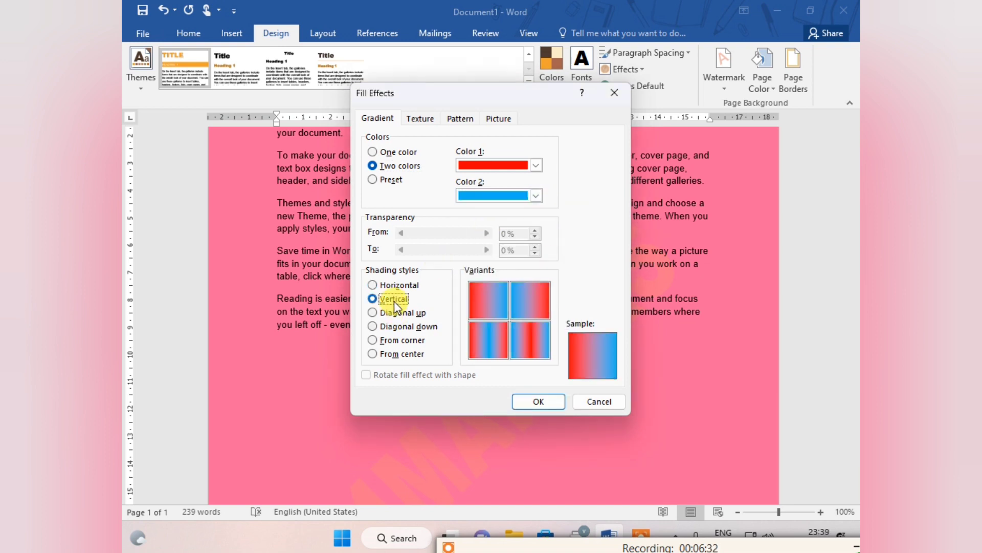
pyautogui.click(401, 313)
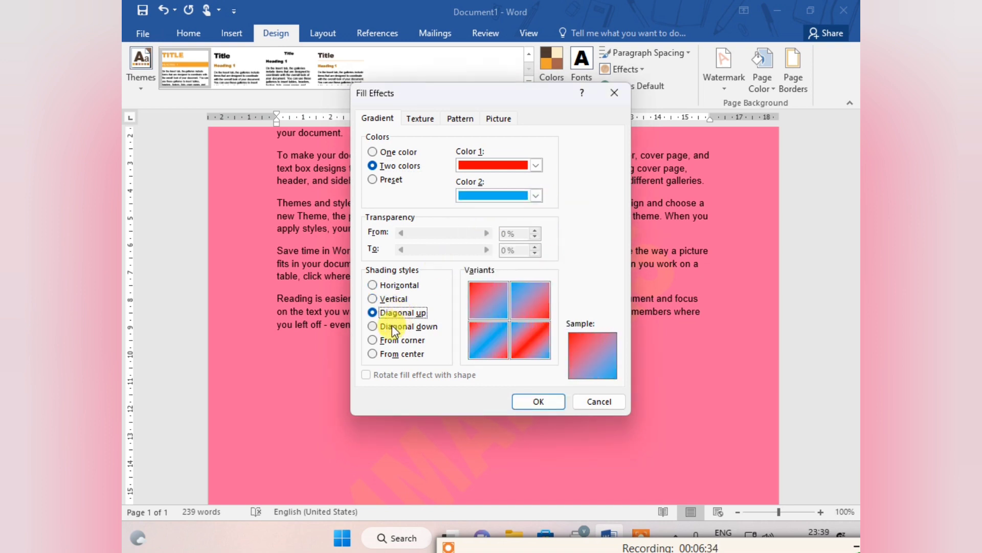
pyautogui.click(392, 326)
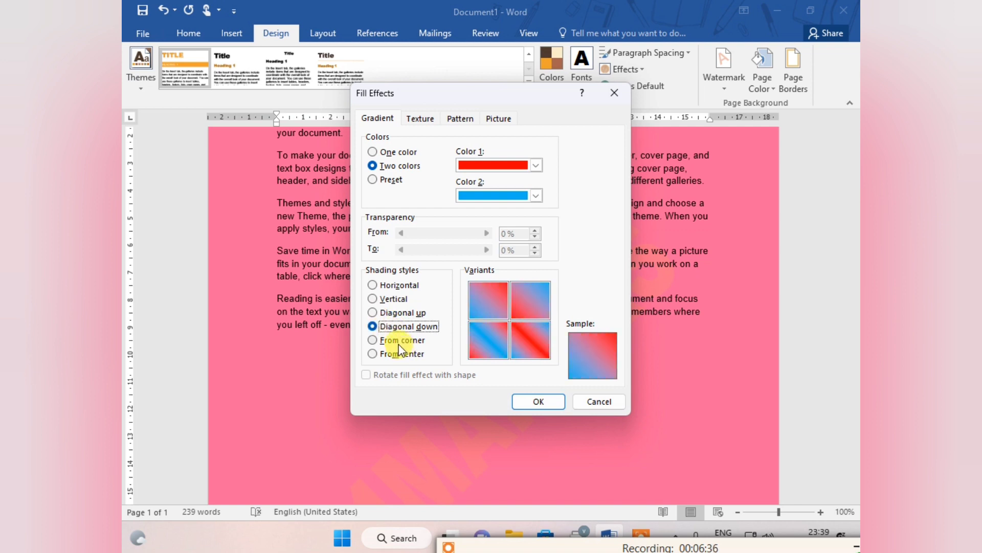
pyautogui.click(400, 341)
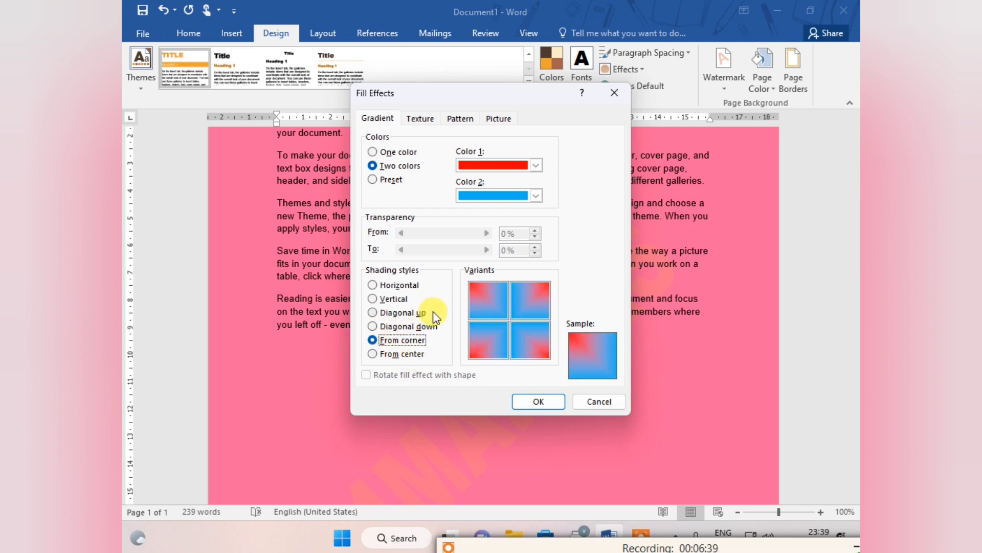
pyautogui.click(505, 307)
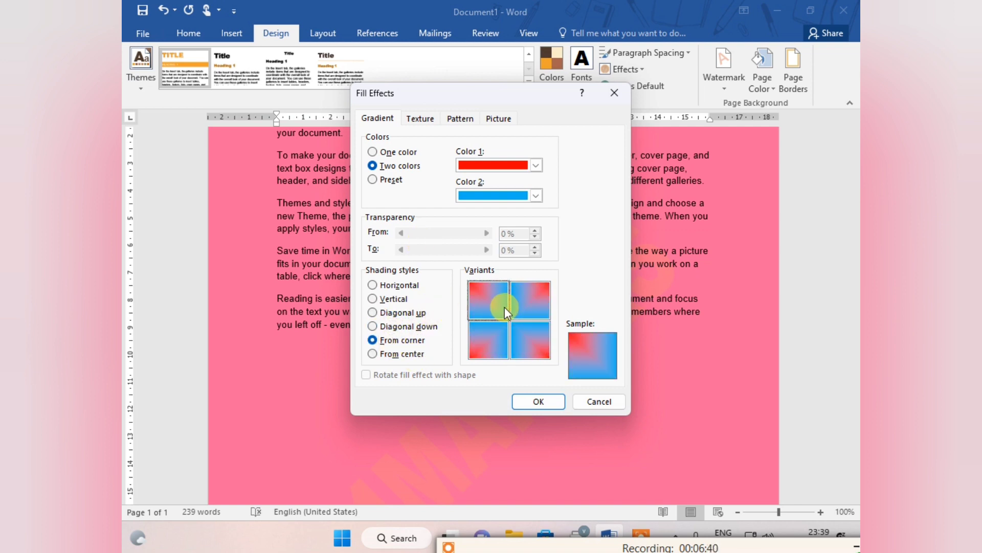
pyautogui.click(528, 403)
pyautogui.moveTo(855, 272)
pyautogui.mouseDown()
pyautogui.moveTo(855, 420)
pyautogui.moveTo(853, 210)
pyautogui.mouseUp()
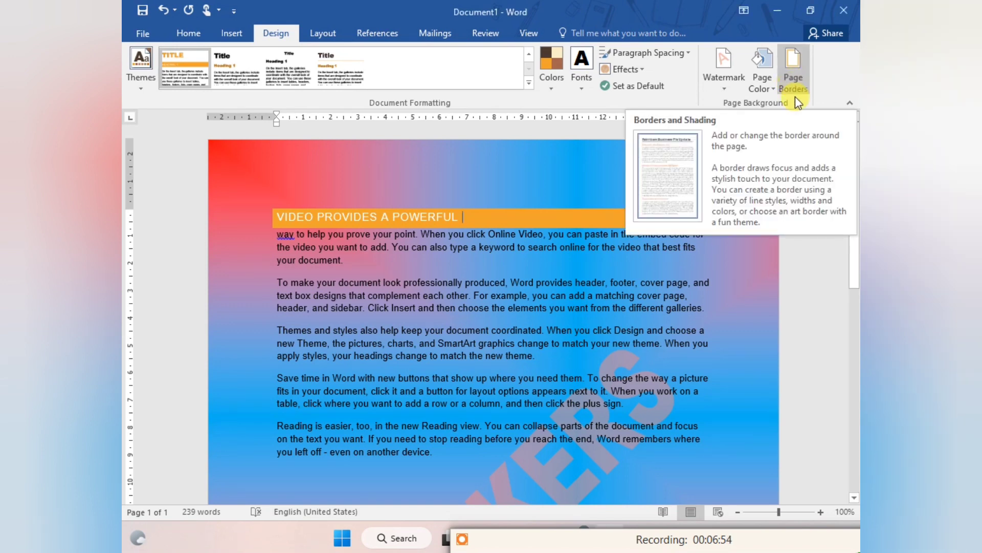
# Frame the page with a 3 pt triple-line Box page border.
pyautogui.click(796, 72)
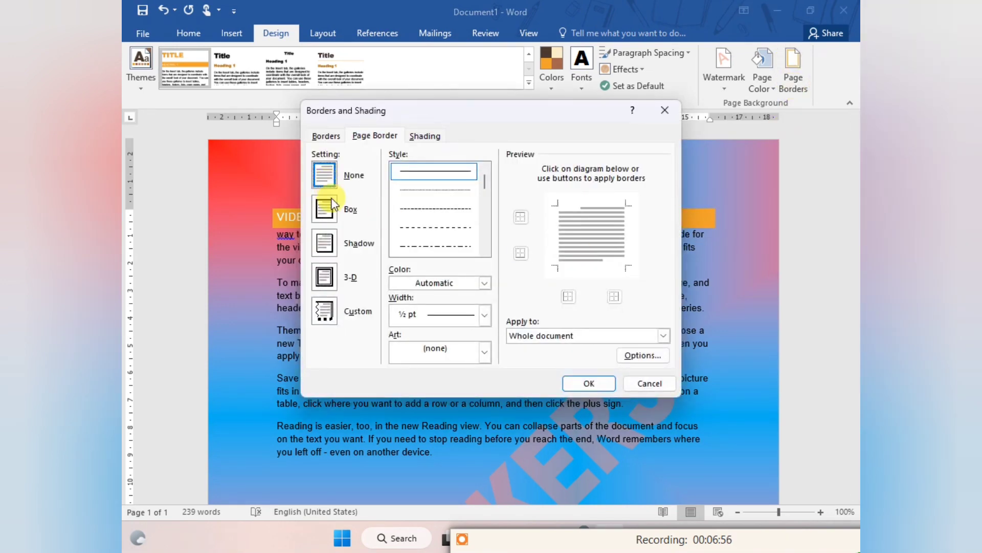
pyautogui.click(330, 208)
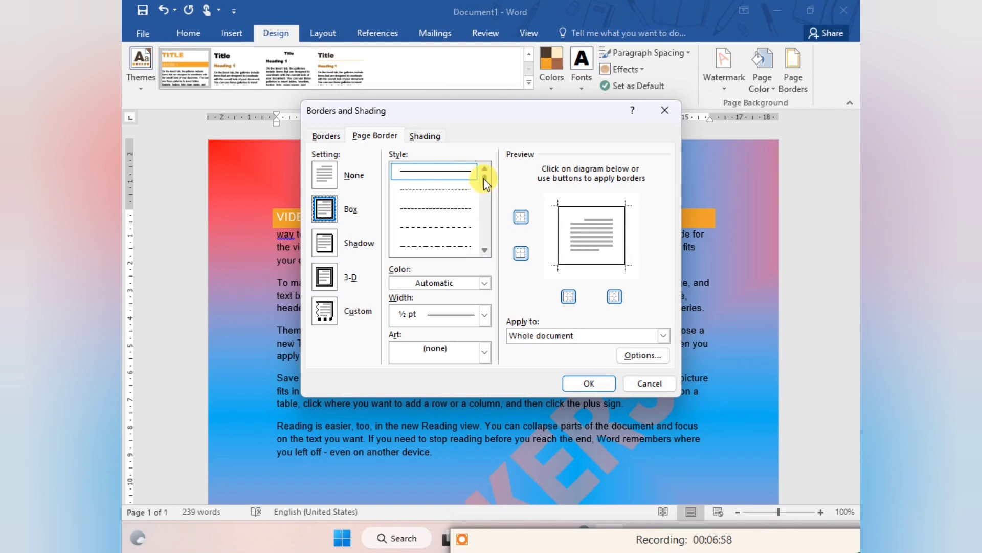
pyautogui.moveTo(485, 182); pyautogui.dragTo(484, 210)
pyautogui.click(435, 247)
pyautogui.click(582, 383)
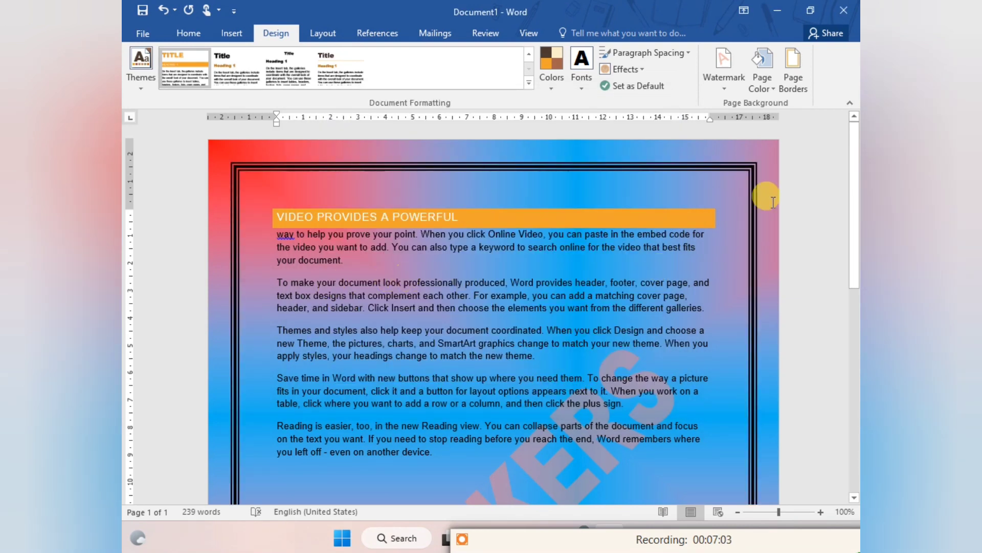
# Switch the 3 pt triple-line page border to the Shadow setting, then reopen Page Borders.
pyautogui.click(794, 71)
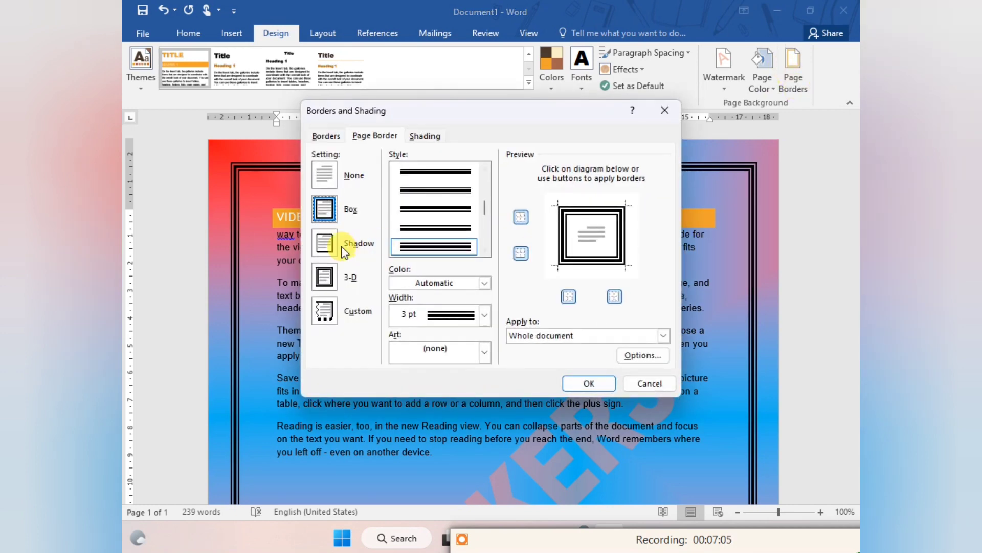
pyautogui.click(343, 249)
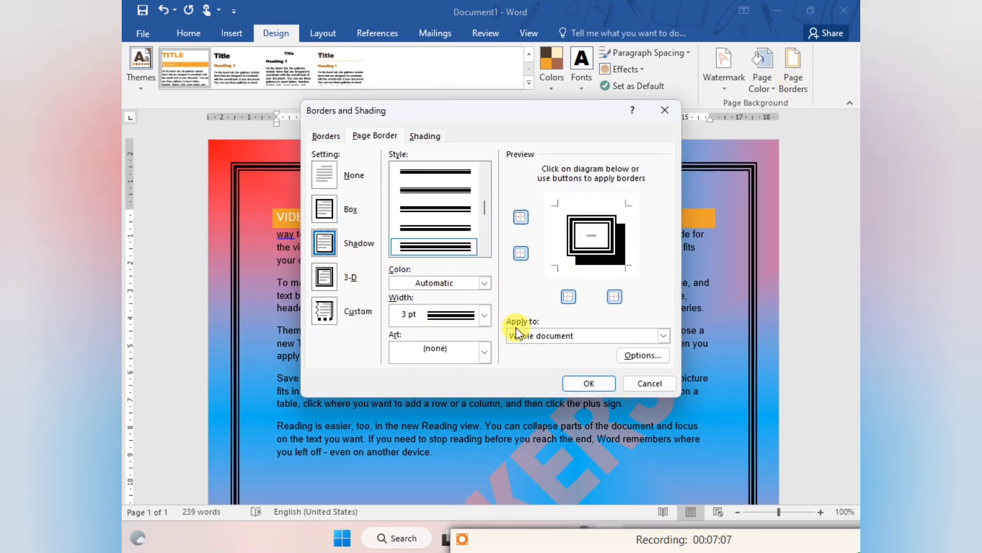
pyautogui.click(606, 387)
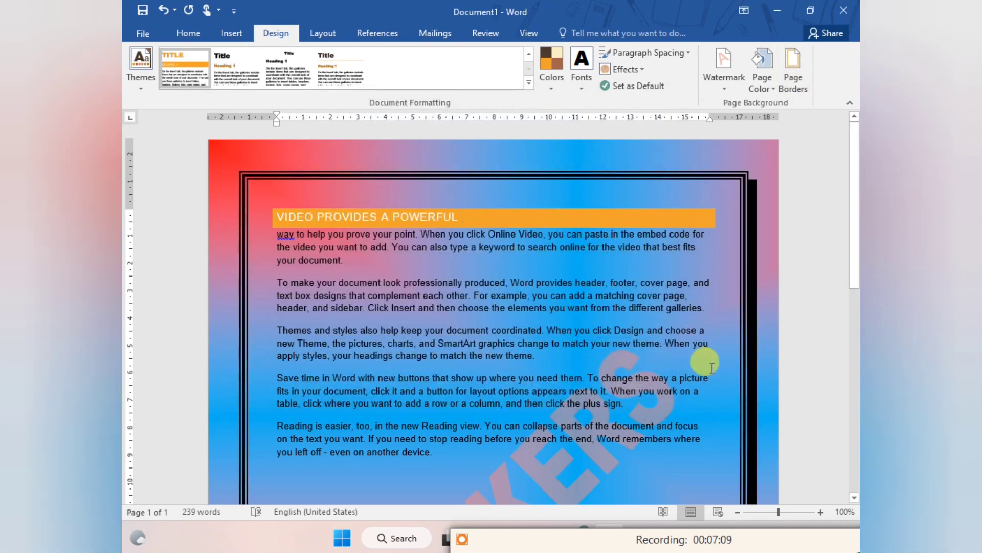
pyautogui.moveTo(854, 240)
pyautogui.mouseDown()
pyautogui.moveTo(856, 481)
pyautogui.moveTo(853, 270)
pyautogui.mouseUp()
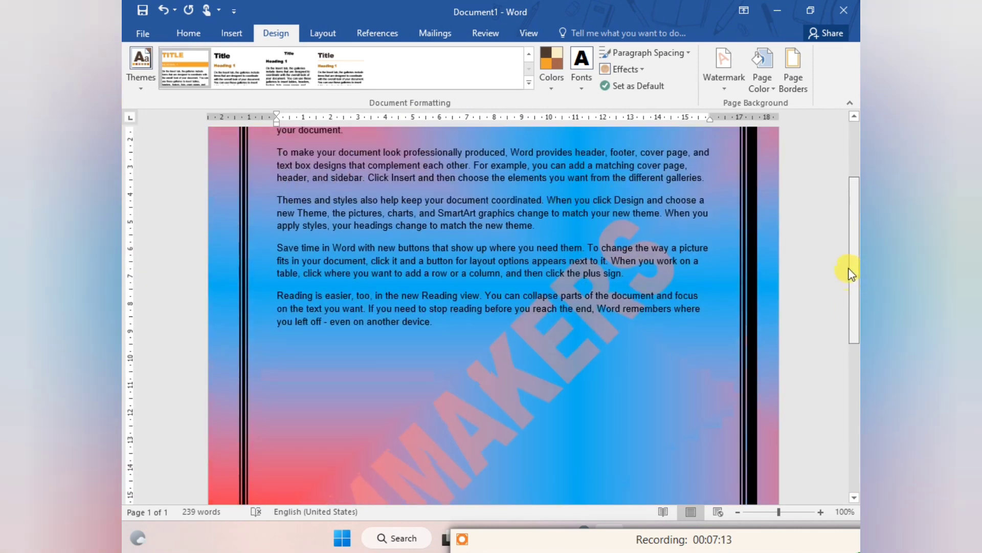
pyautogui.click(795, 77)
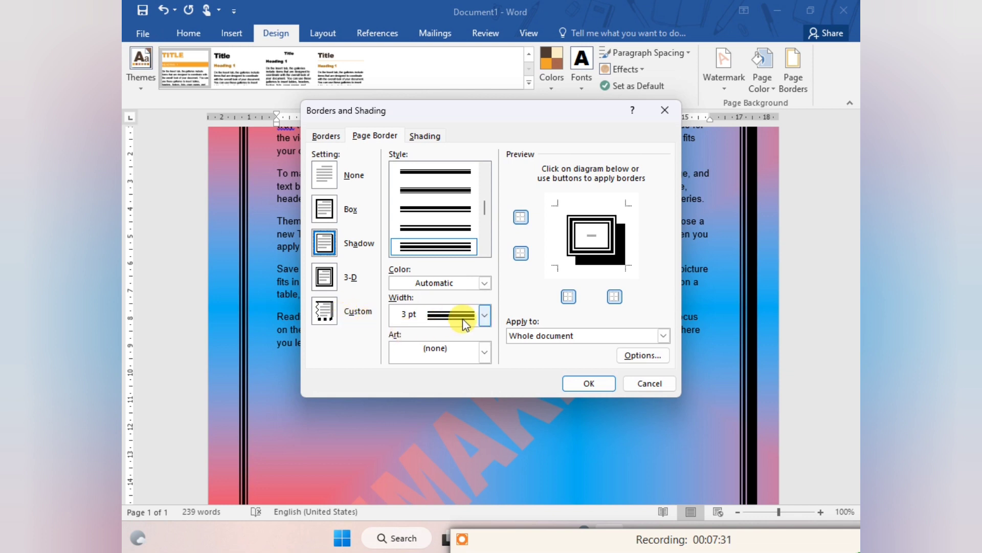
# Replace the triple-line border with the cupid figures art border around the page.
pyautogui.click(482, 352)
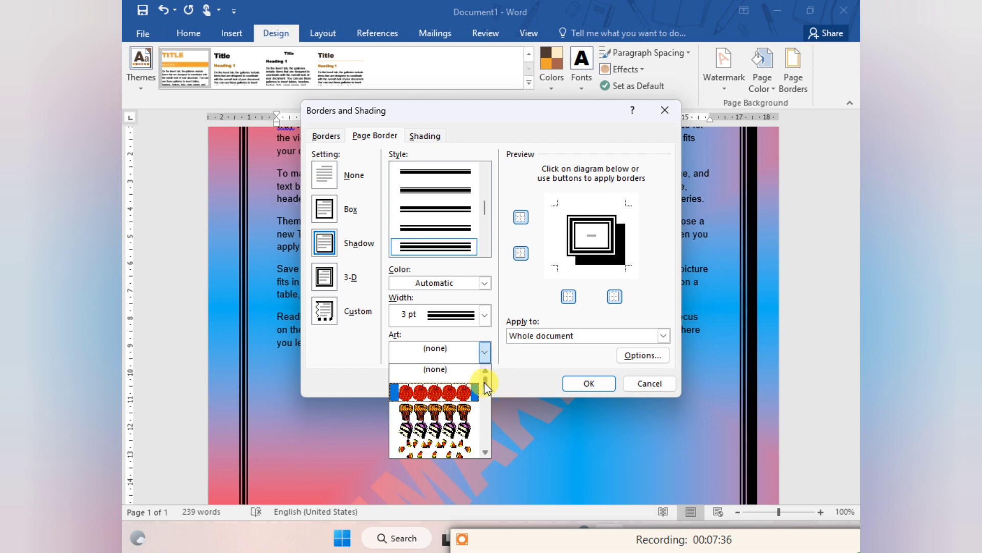
pyautogui.moveTo(485, 382); pyautogui.dragTo(490, 406)
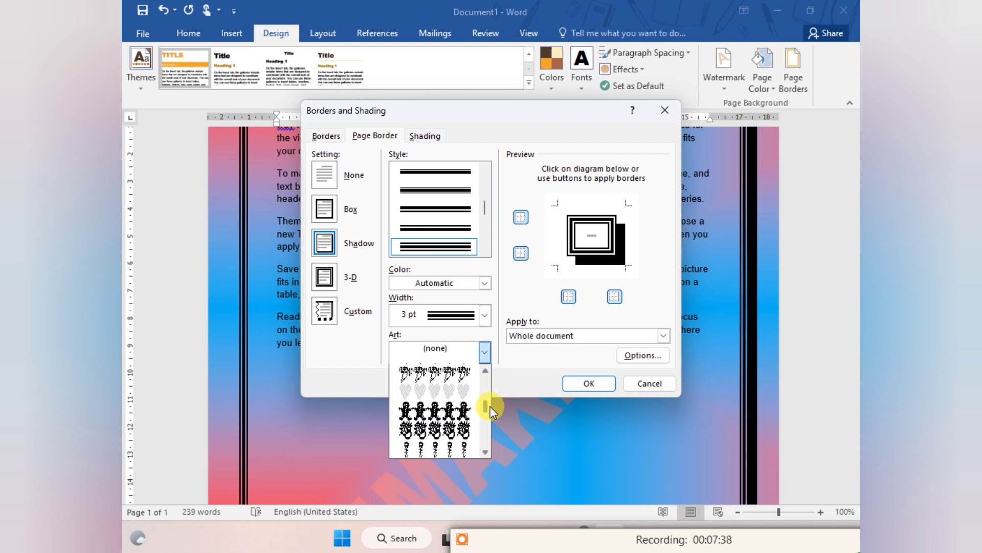
pyautogui.click(448, 381)
pyautogui.click(576, 386)
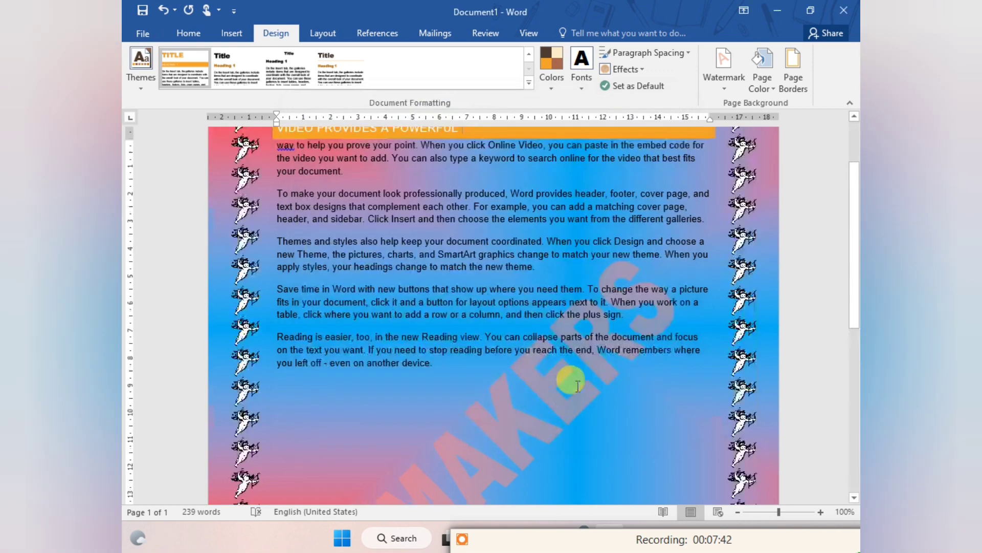
pyautogui.moveTo(855, 220)
pyautogui.mouseDown()
pyautogui.moveTo(855, 366)
pyautogui.moveTo(826, 202)
pyautogui.mouseUp()
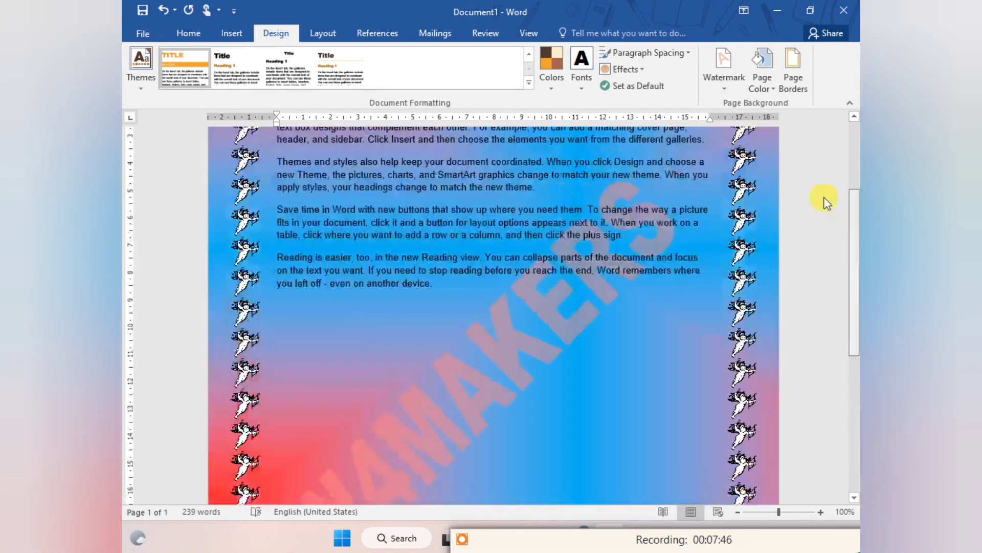
pyautogui.scroll(6, 826, 202)
pyautogui.scroll(-5, 620, 292)
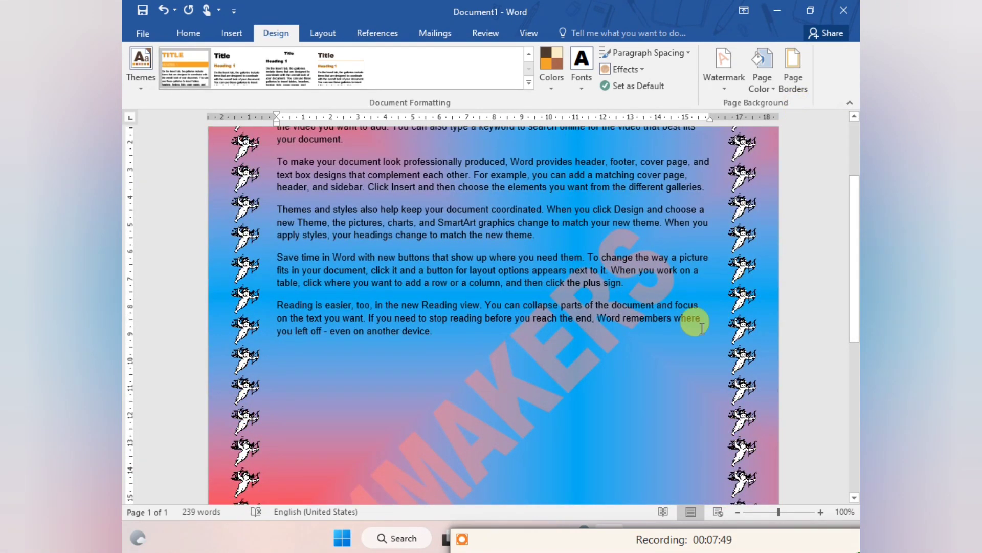
pyautogui.click(463, 532)
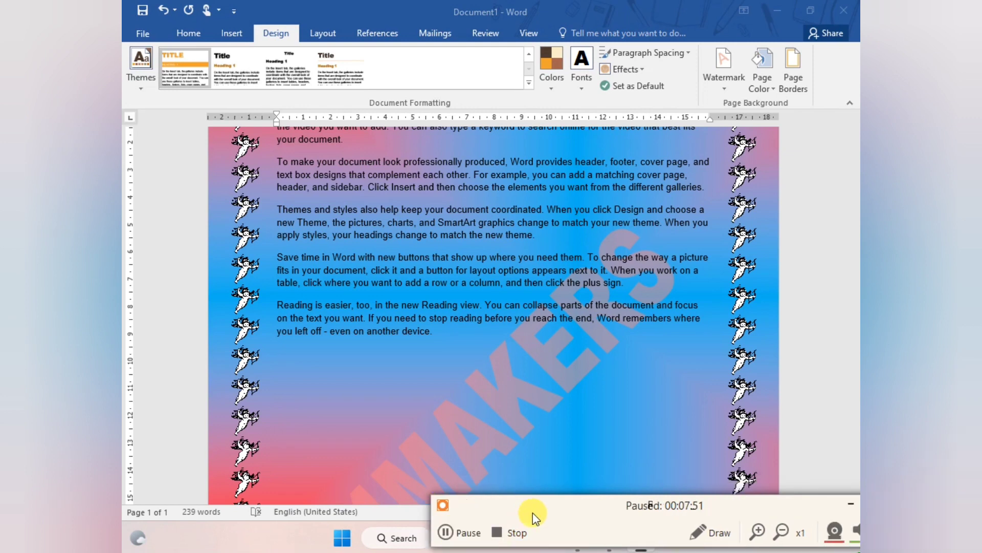